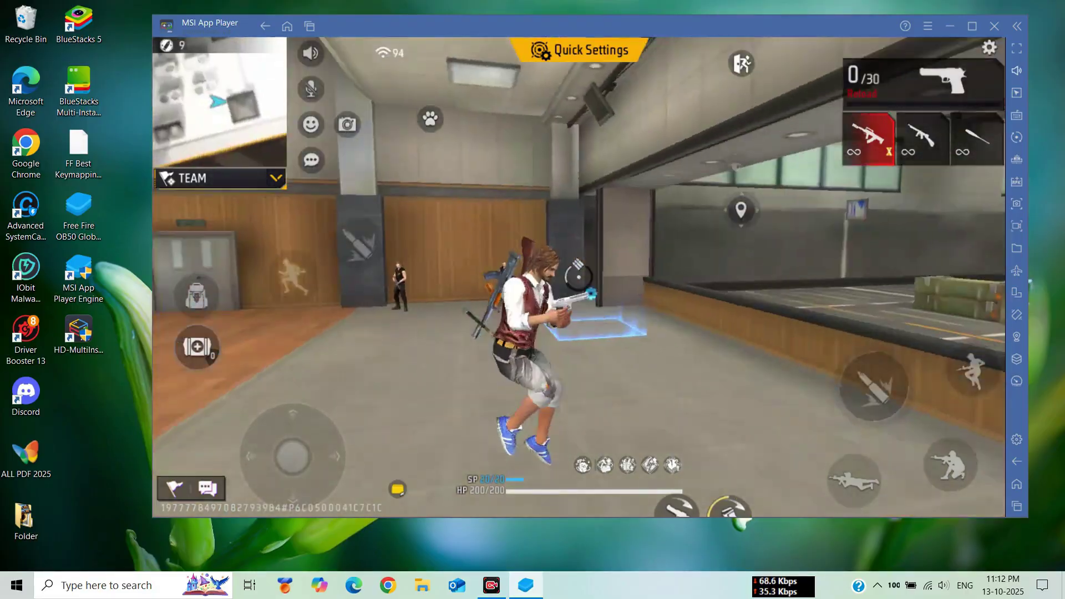
Step: Run around the training hall and fire the pistol at the practice dummies
left_click(578, 277)
key("w")
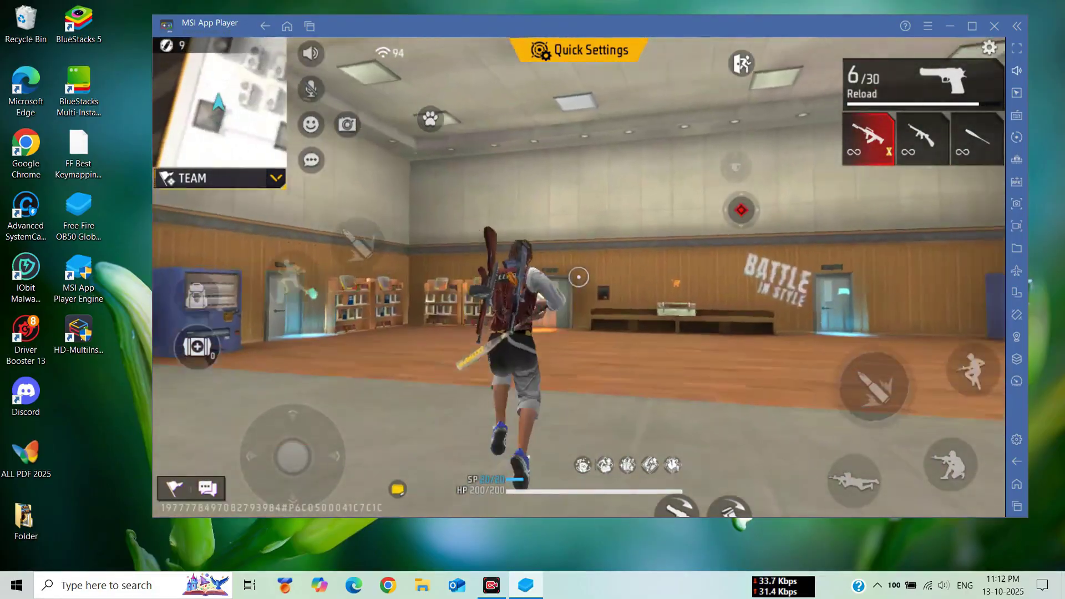
key("w")
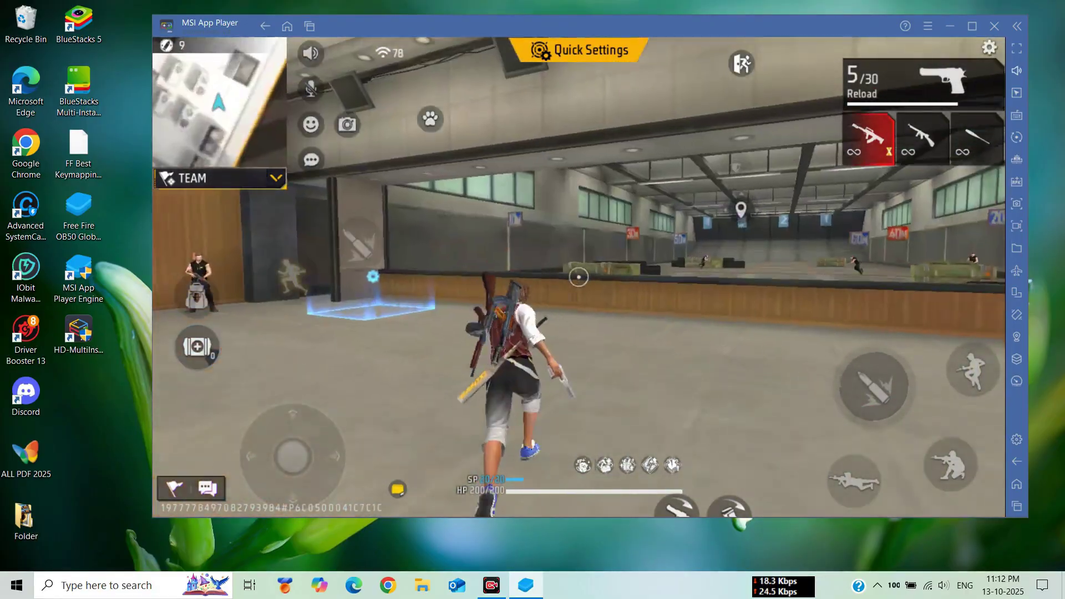
key("w")
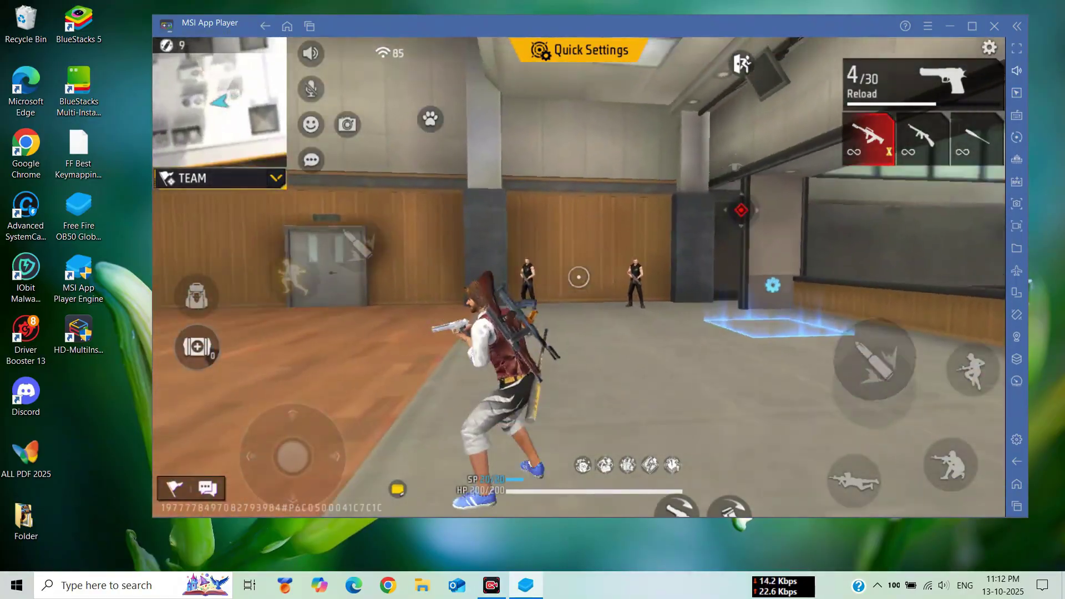
left_click(578, 277)
key("w")
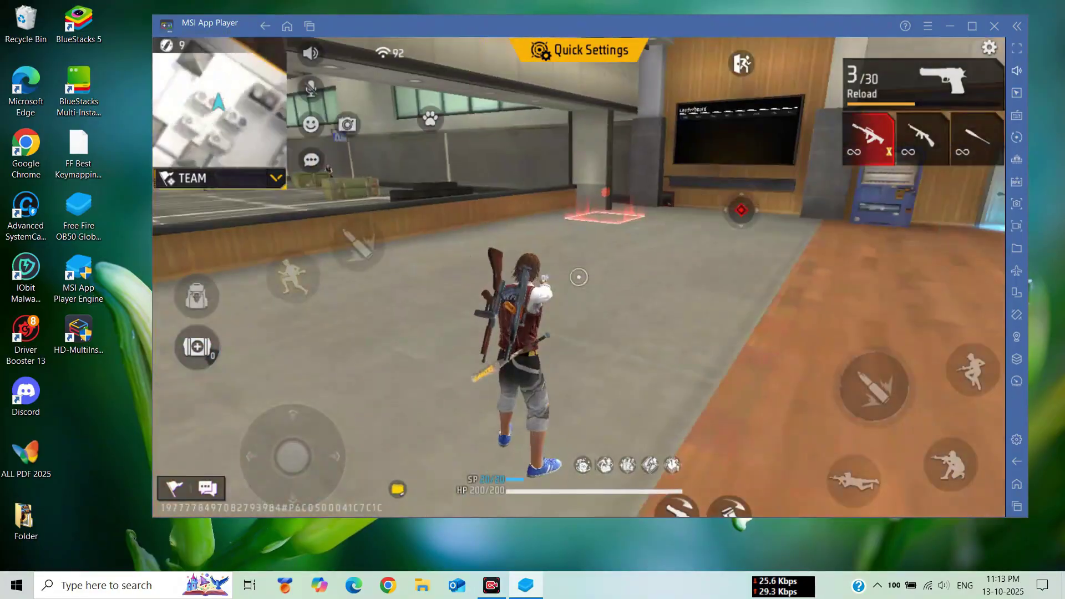
key("space")
left_click(579, 277)
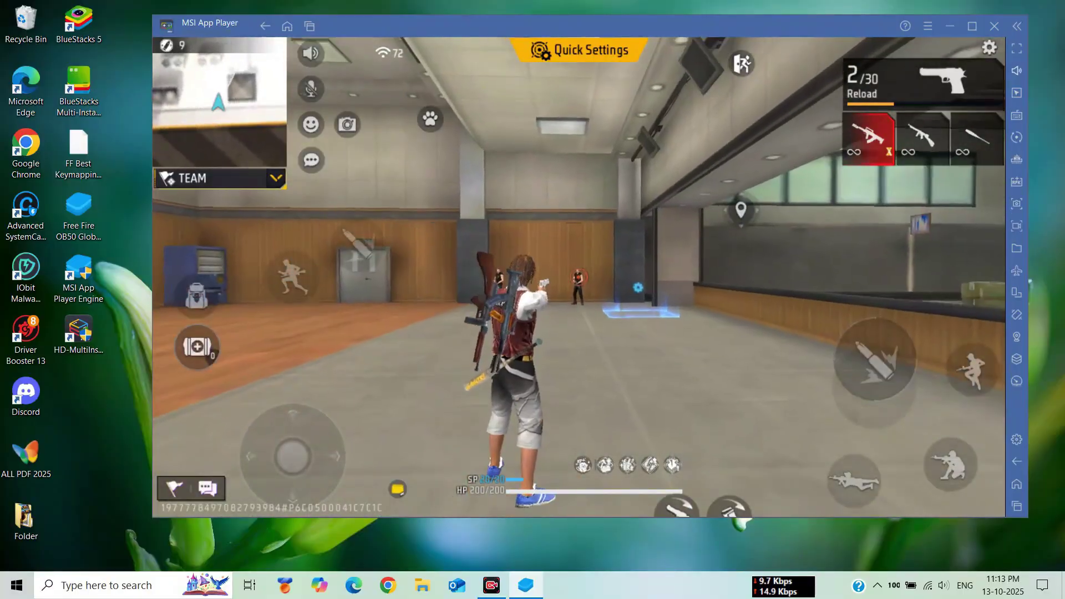
left_click(579, 276)
Step: Switch to the primary automatic gun and fire repeated bursts at the two practice dummies while moving around the training hall
key("2")
key("w")
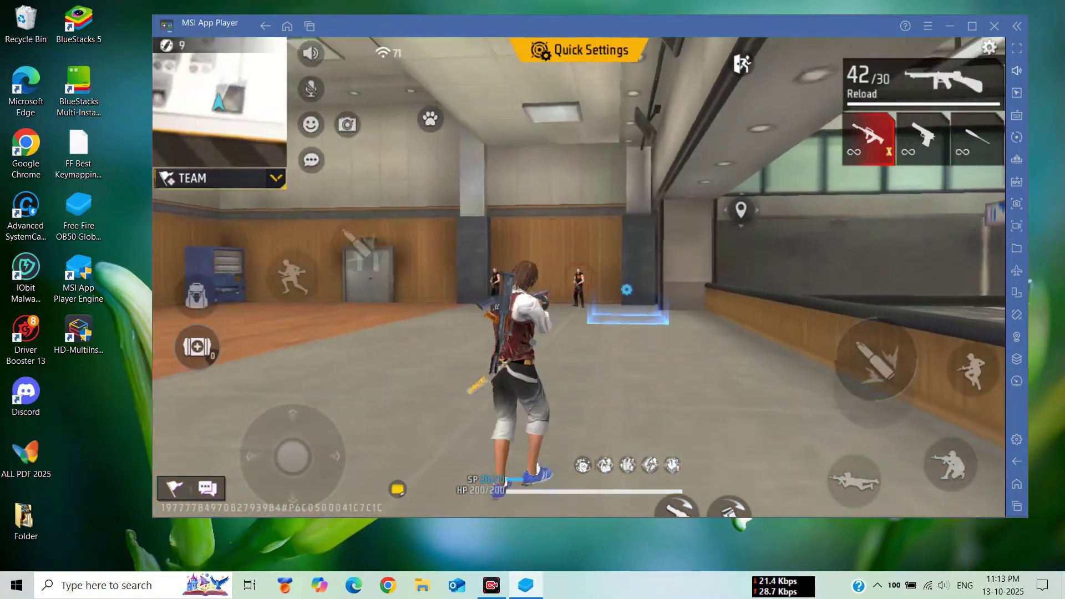
left_click(579, 277)
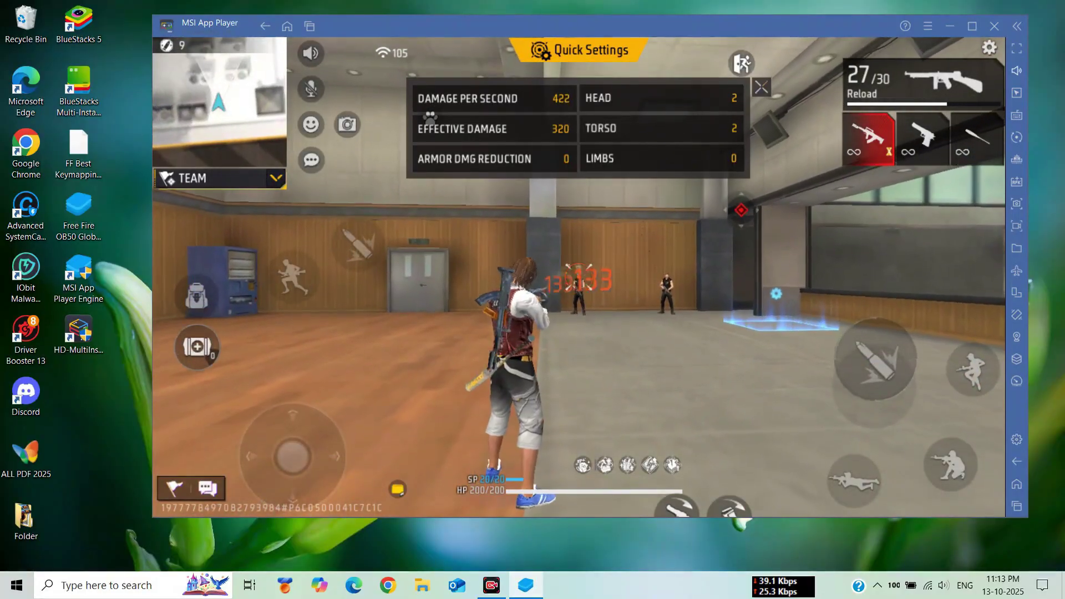
left_click(578, 277)
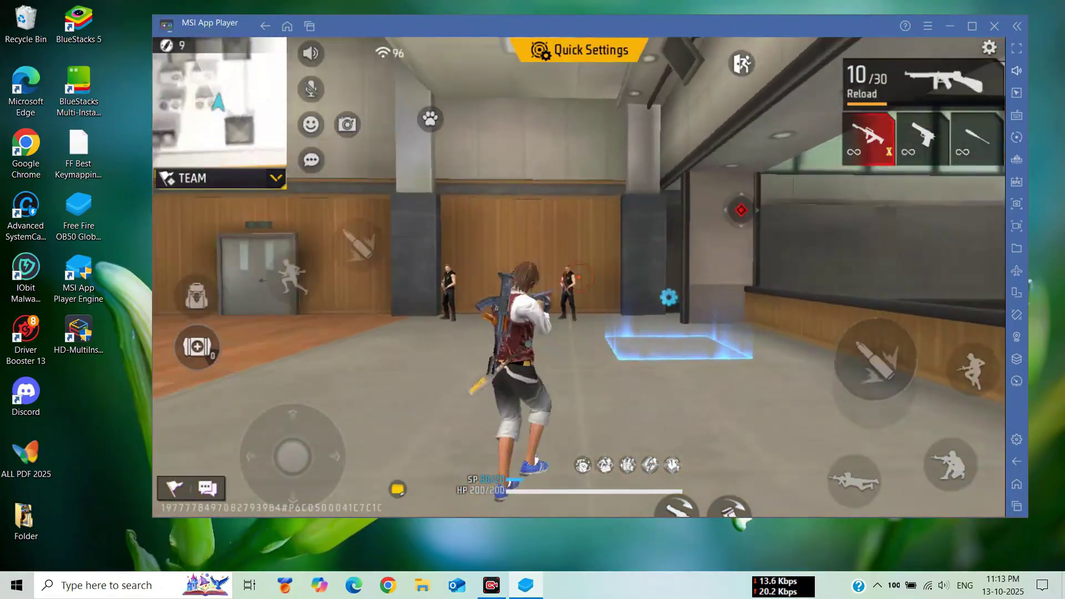
left_click(579, 277)
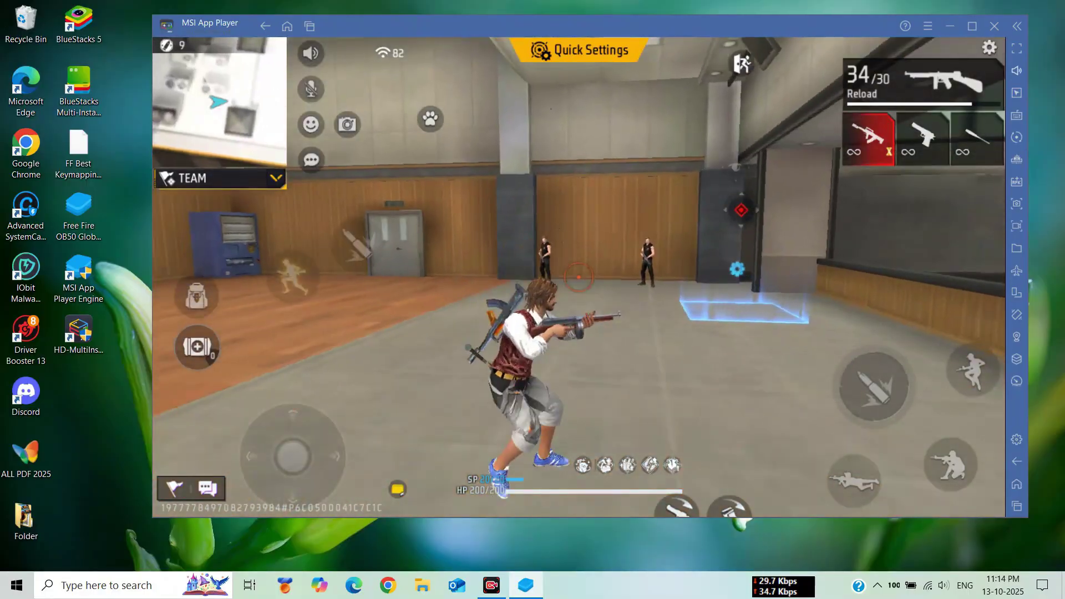
left_click(578, 277)
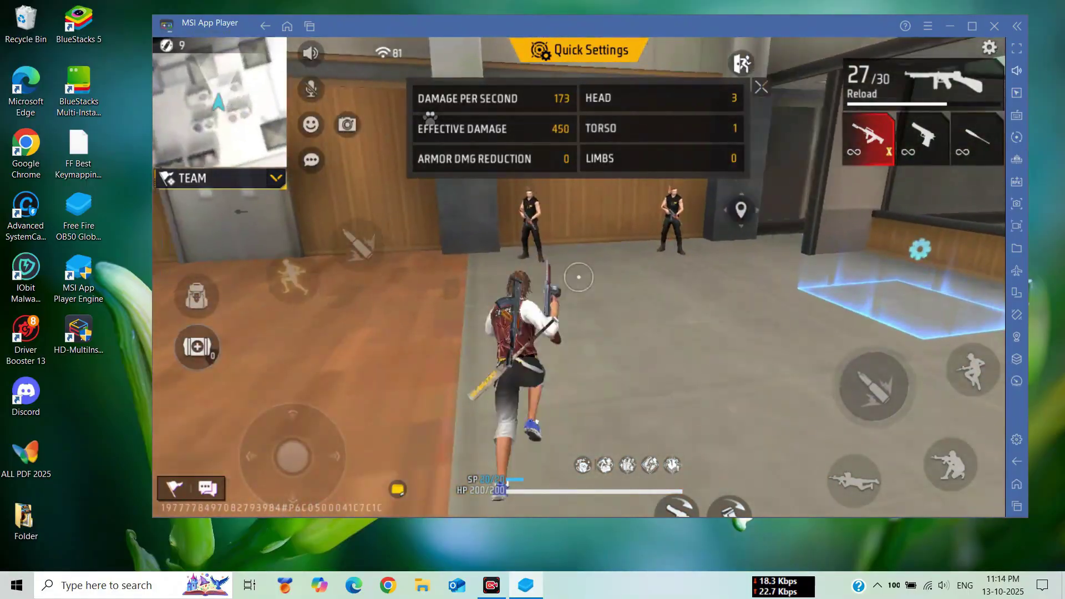
left_click(579, 277)
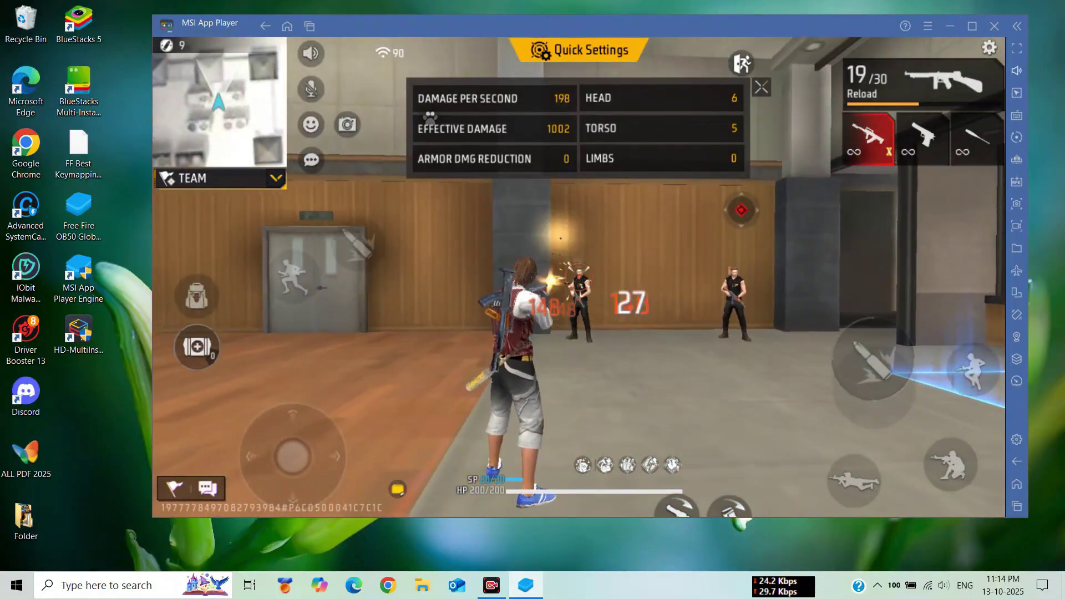
left_click(561, 238)
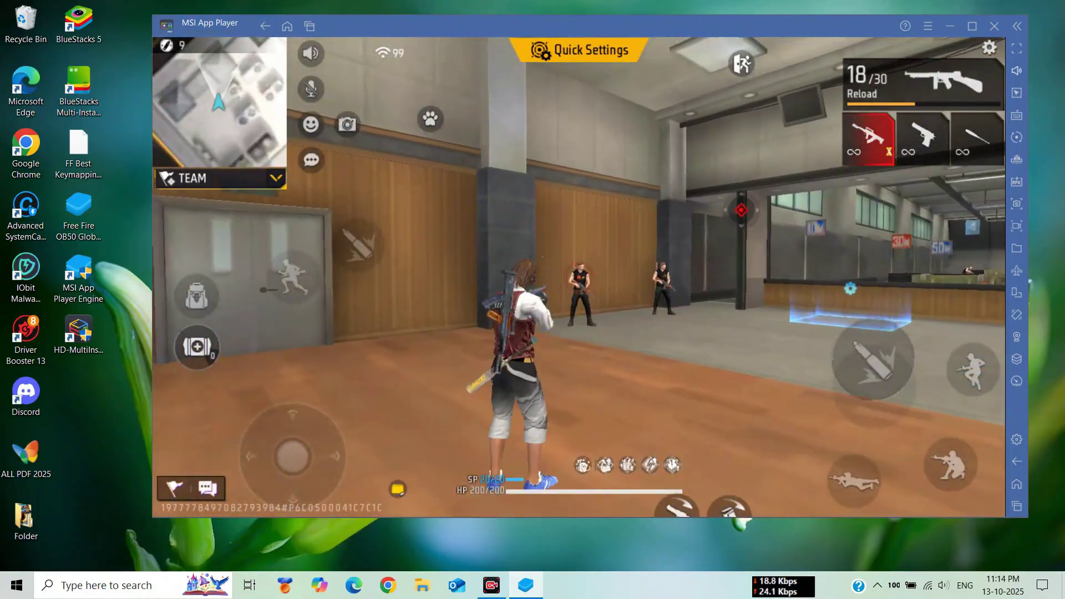
left_click(579, 276)
left_click(578, 275)
key("space")
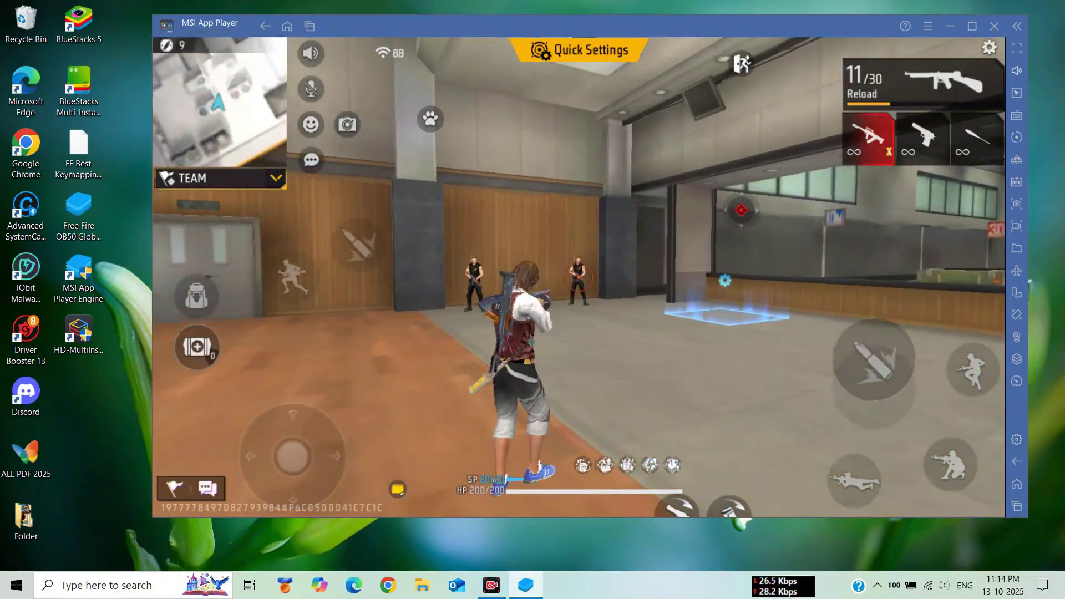
left_click(579, 276)
left_click(578, 276)
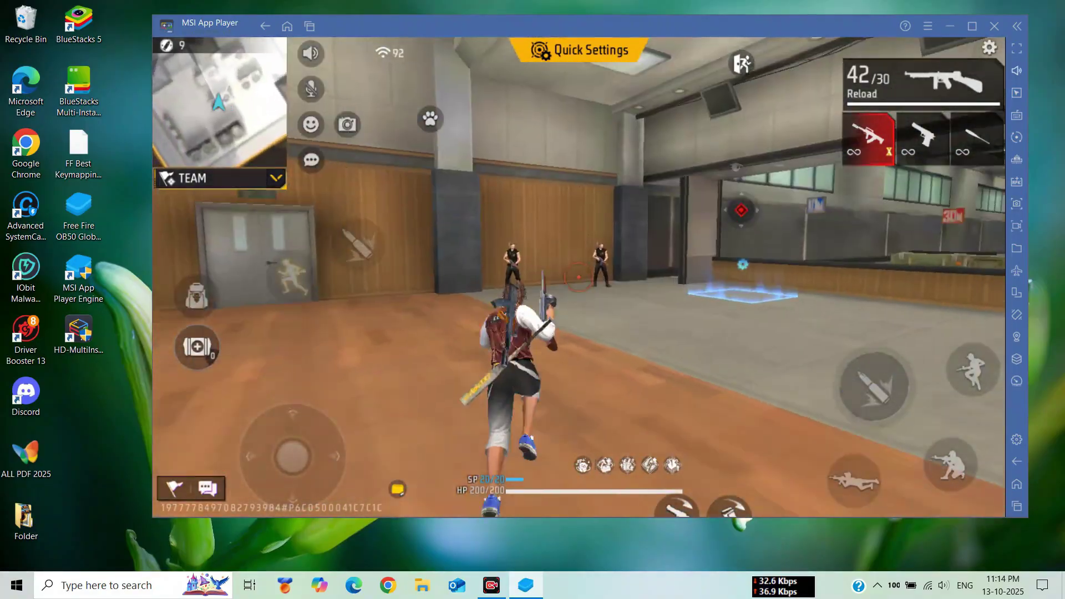
left_click(579, 276)
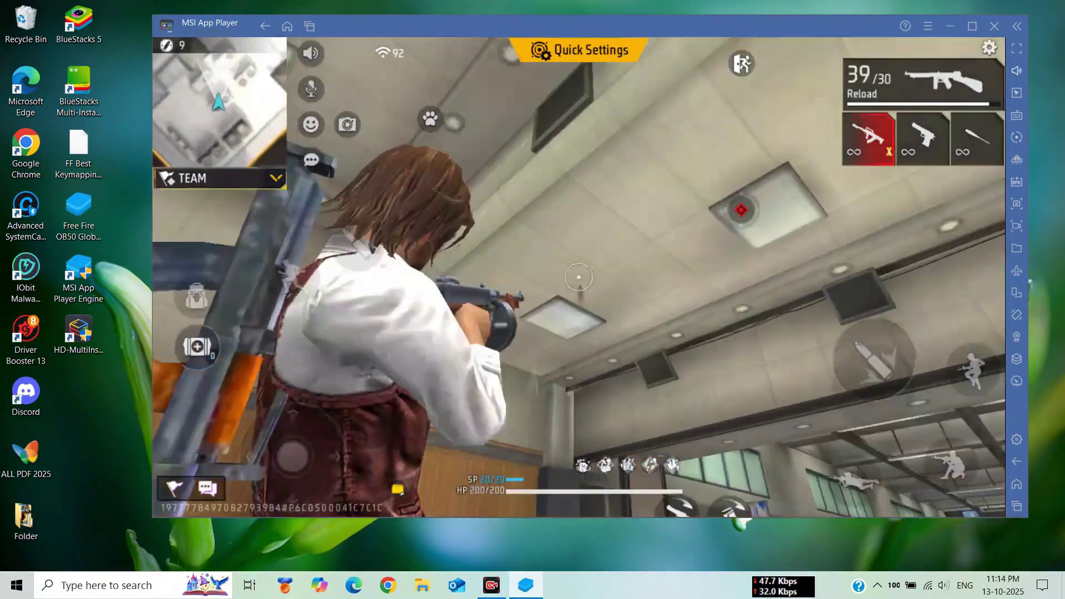
left_click(579, 276)
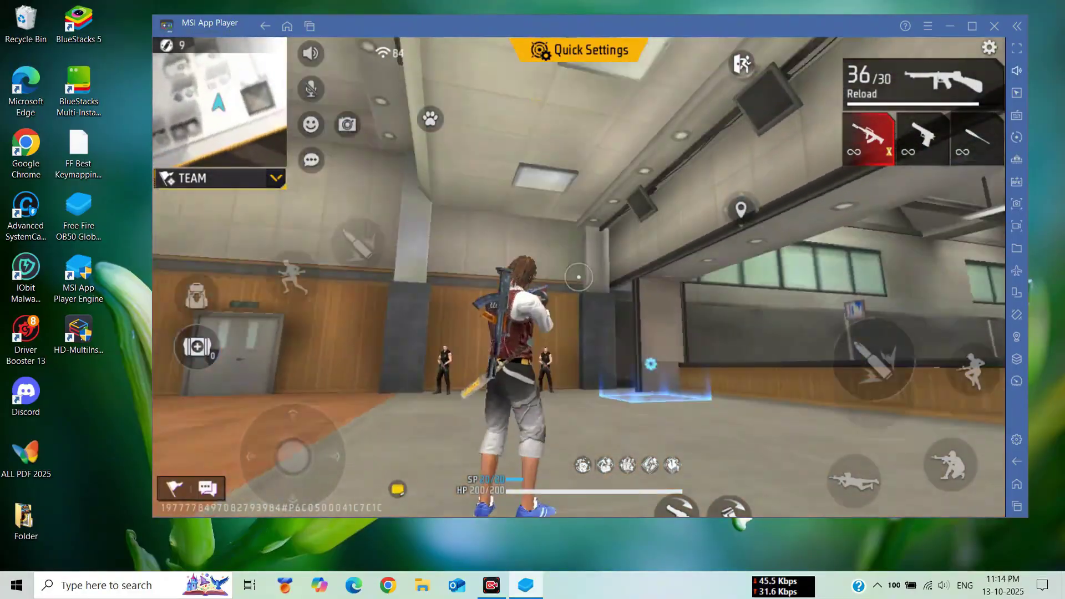
left_click(578, 276)
left_click(579, 275)
left_click(579, 276)
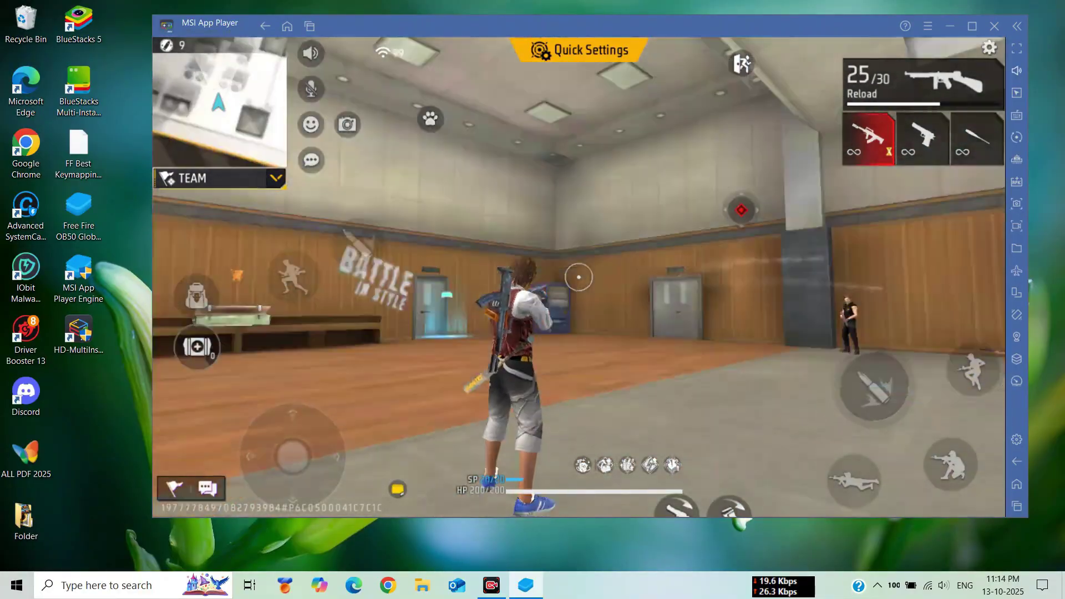
key("space")
left_click(579, 275)
left_click(579, 276)
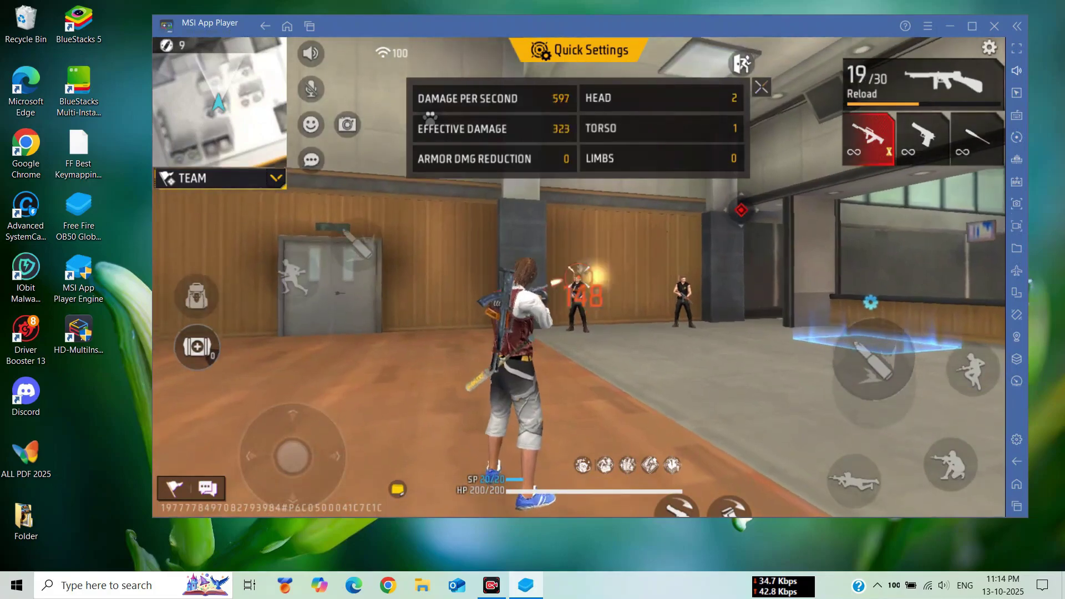
left_click(579, 276)
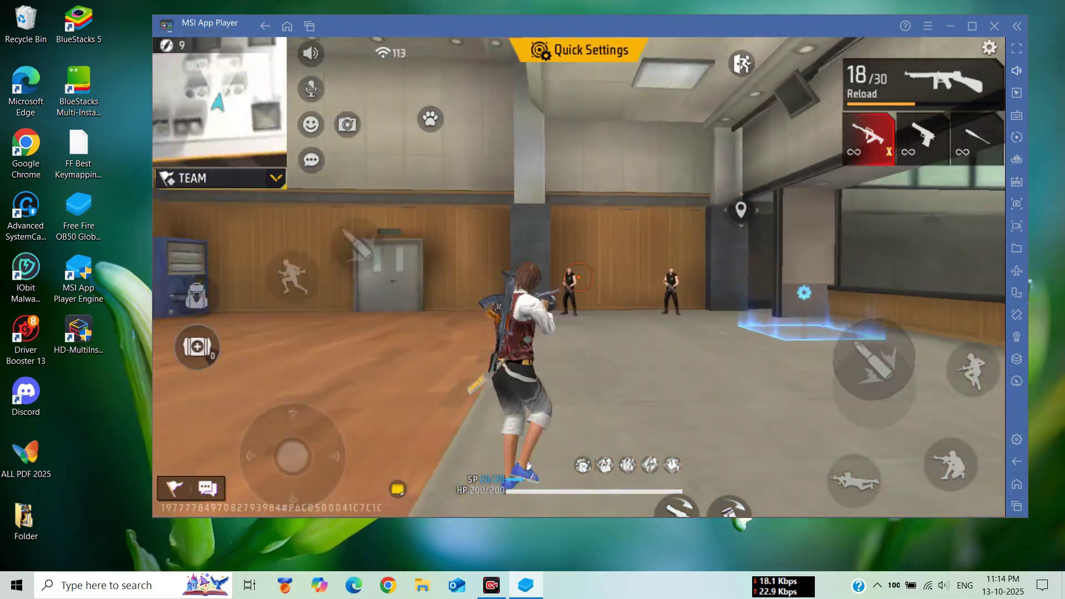
left_click(579, 276)
left_click(579, 276)
left_click(579, 275)
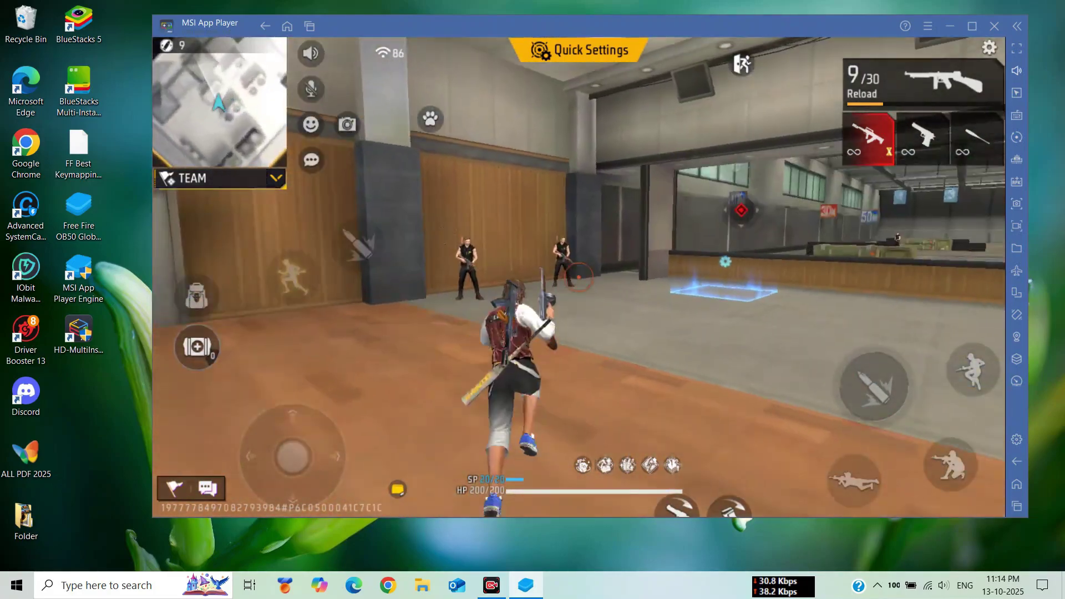
left_click(579, 275)
left_click(579, 276)
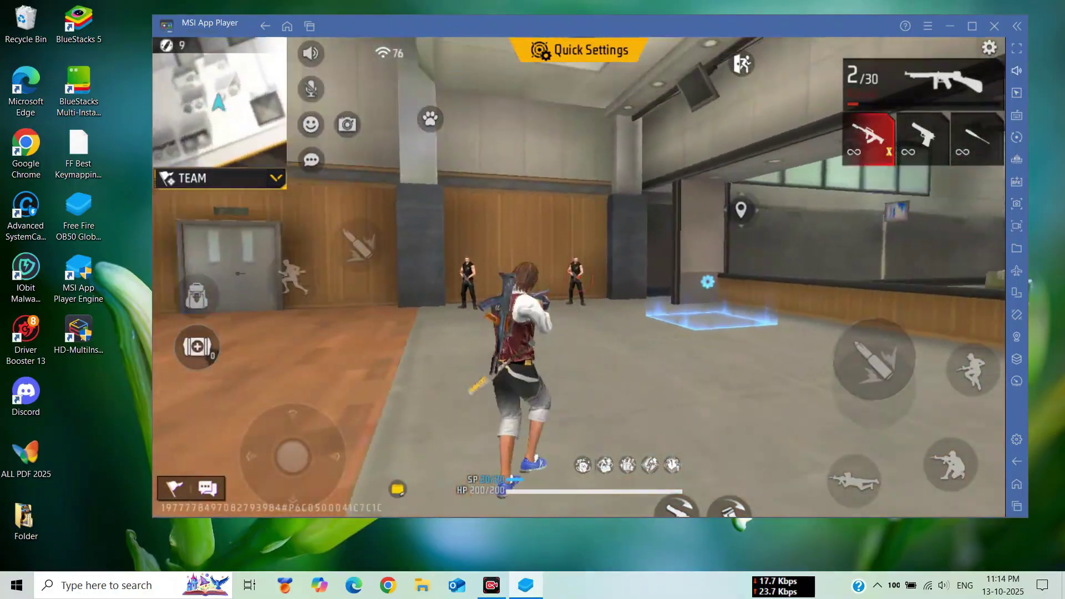
left_click(579, 276)
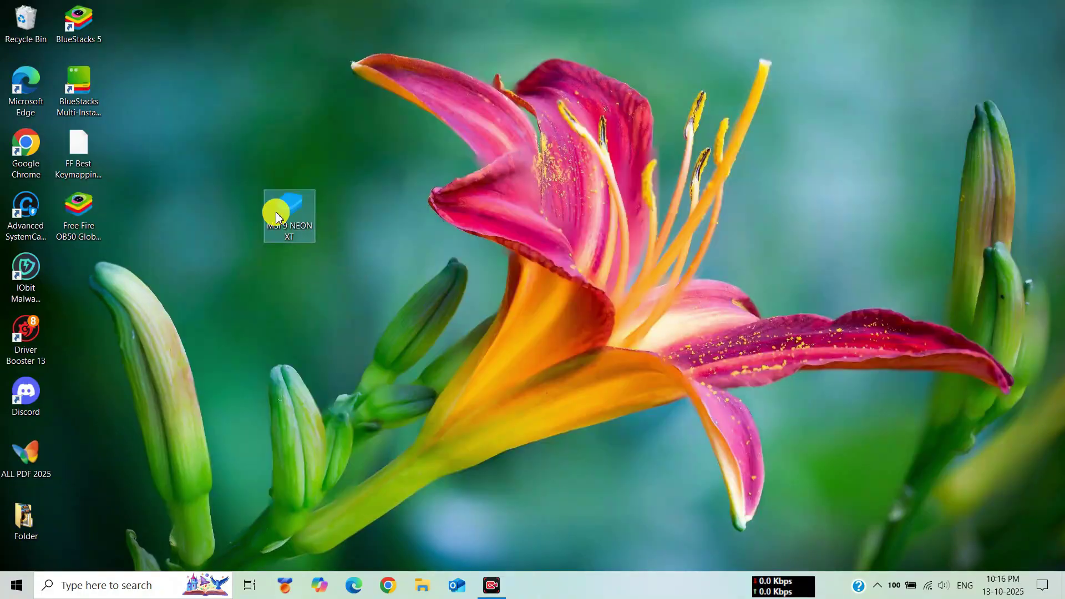
Step: Run the MSI 9 NEON XT installer from the desktop, allow it past SmartScreen, and submit the archive password to extract its files
left_click(285, 211)
right_click(286, 216)
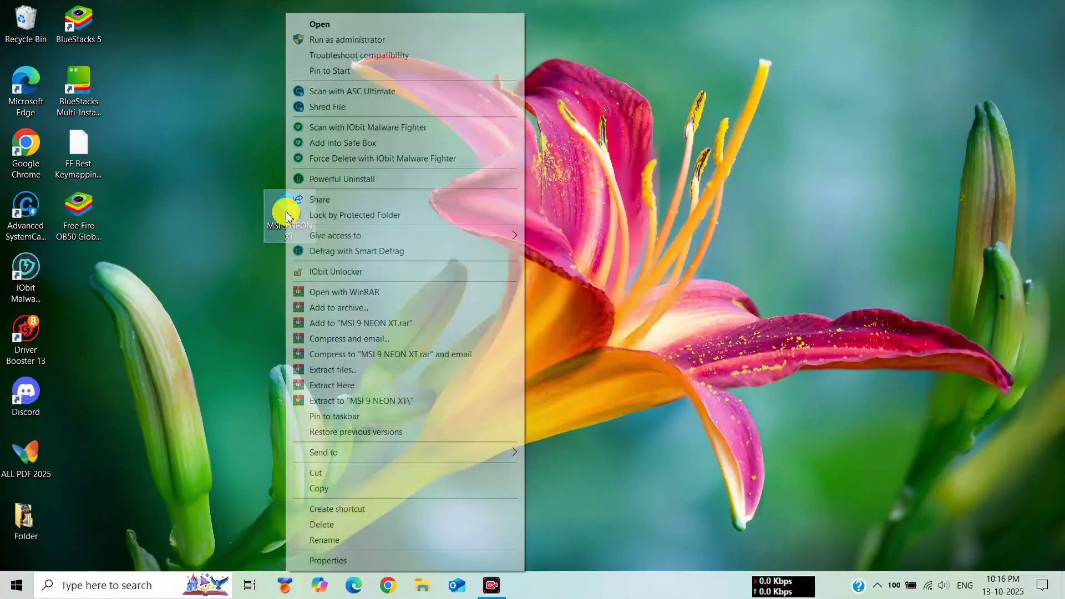
left_click(313, 24)
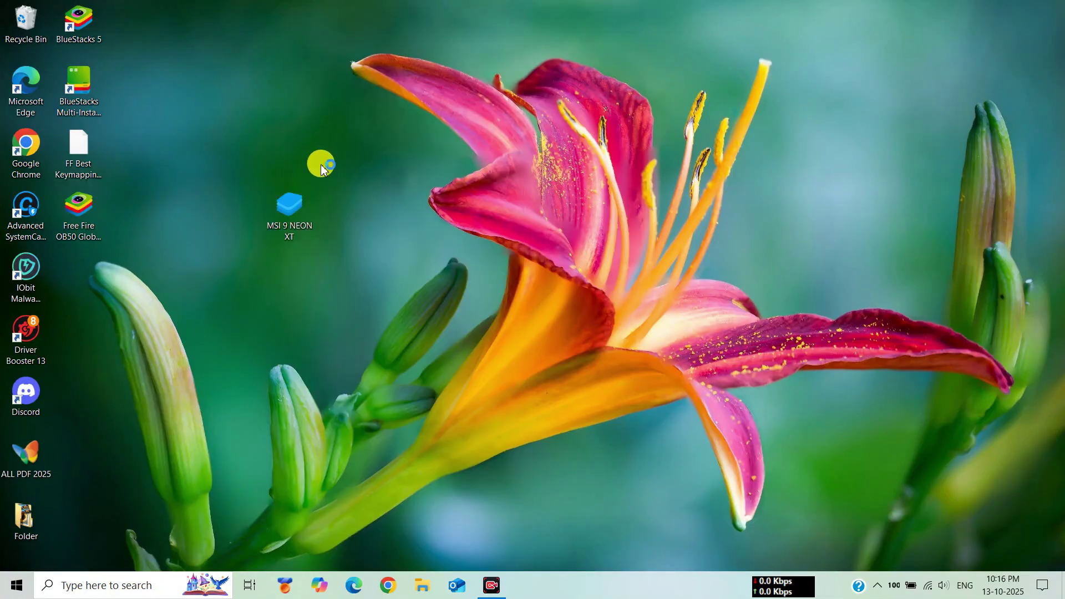
left_click(387, 194)
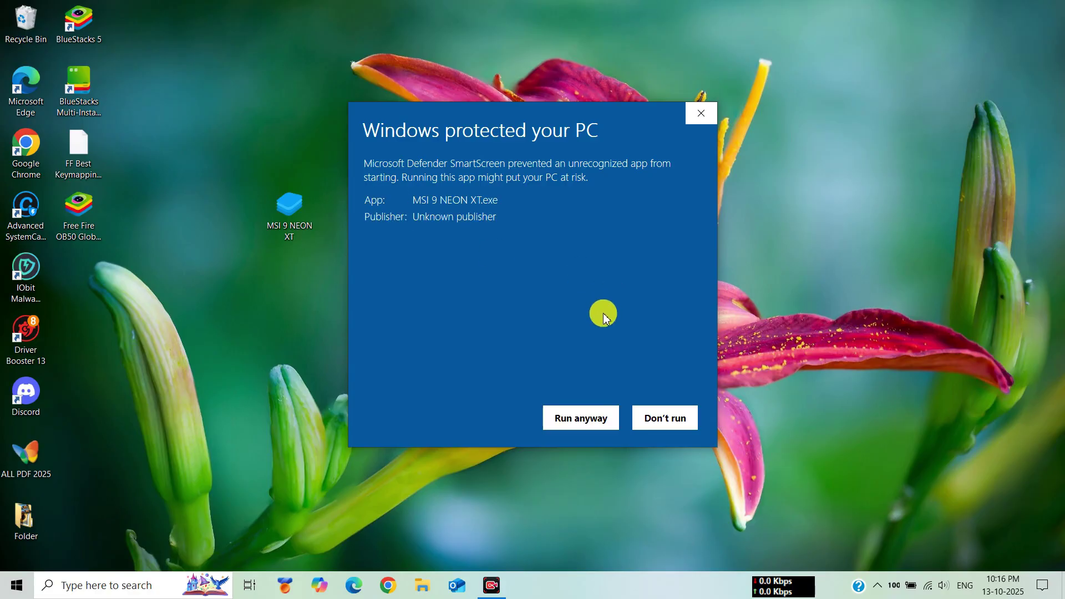
left_click(590, 420)
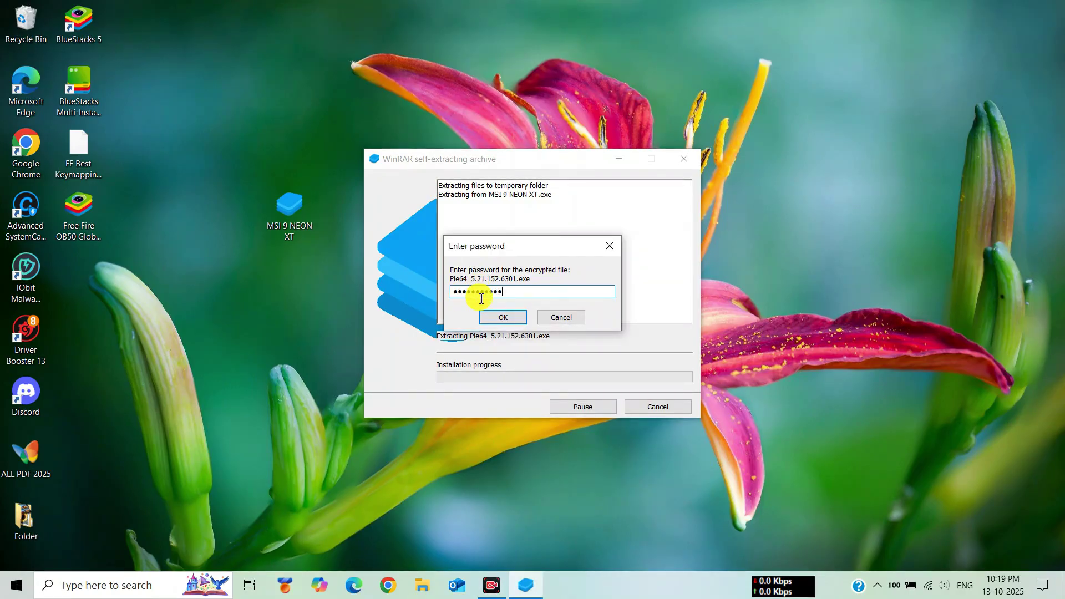
left_click(509, 319)
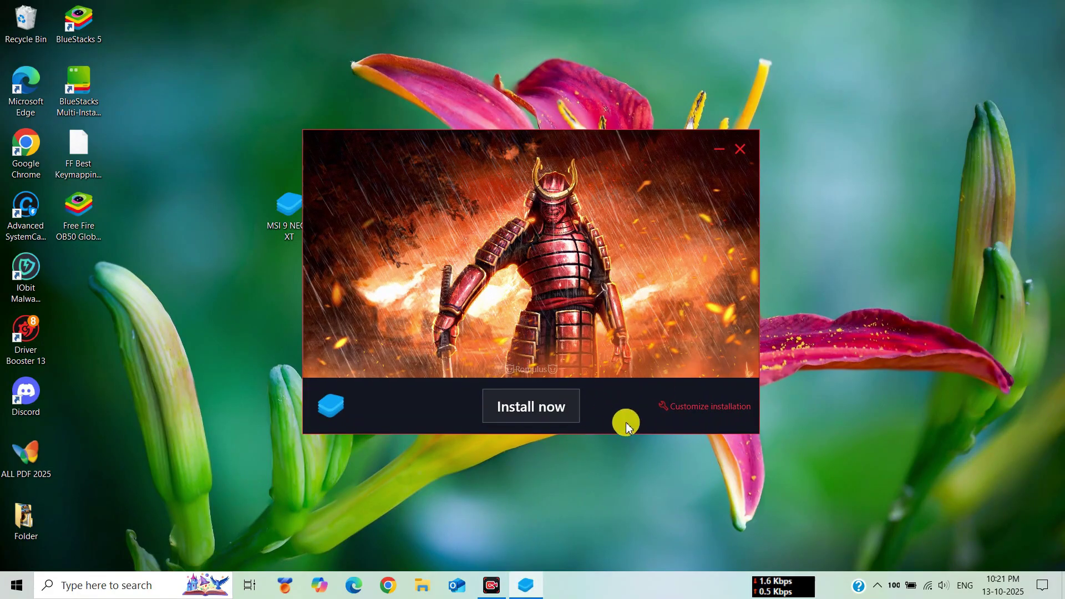
Step: Customize the installation to store the engine data in a new folder named MSI 9 NEON XT on the Windows (C:) drive
left_click(688, 406)
left_click(608, 409)
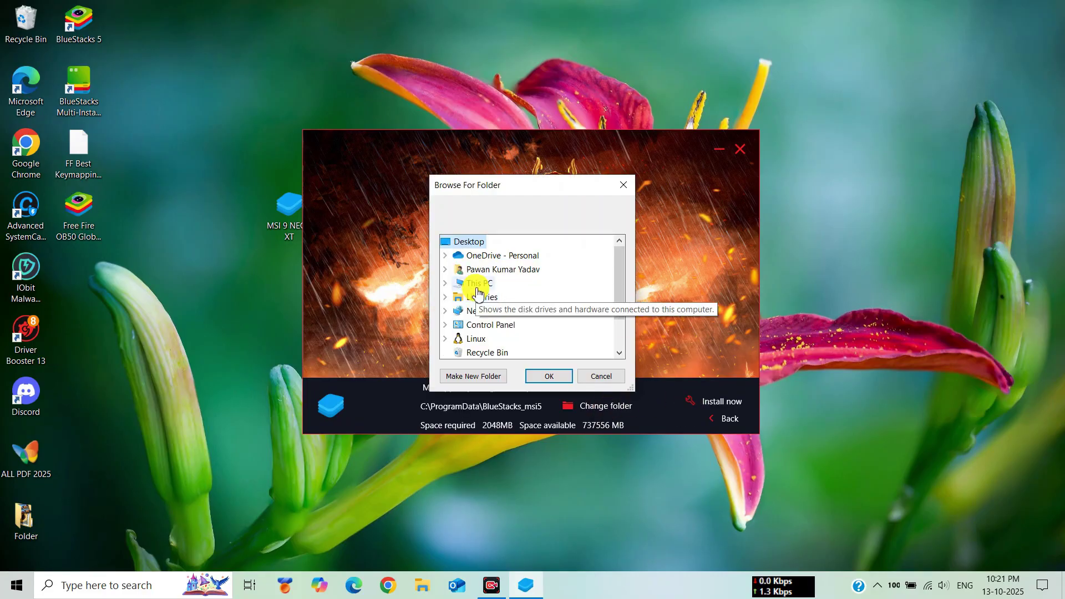
left_click(478, 289)
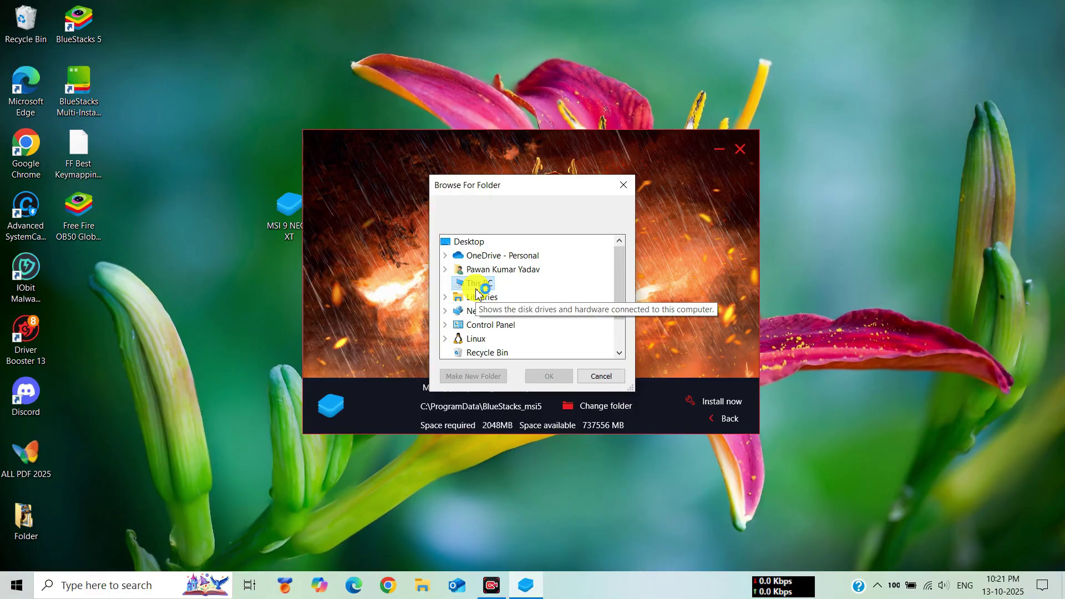
left_click(516, 350)
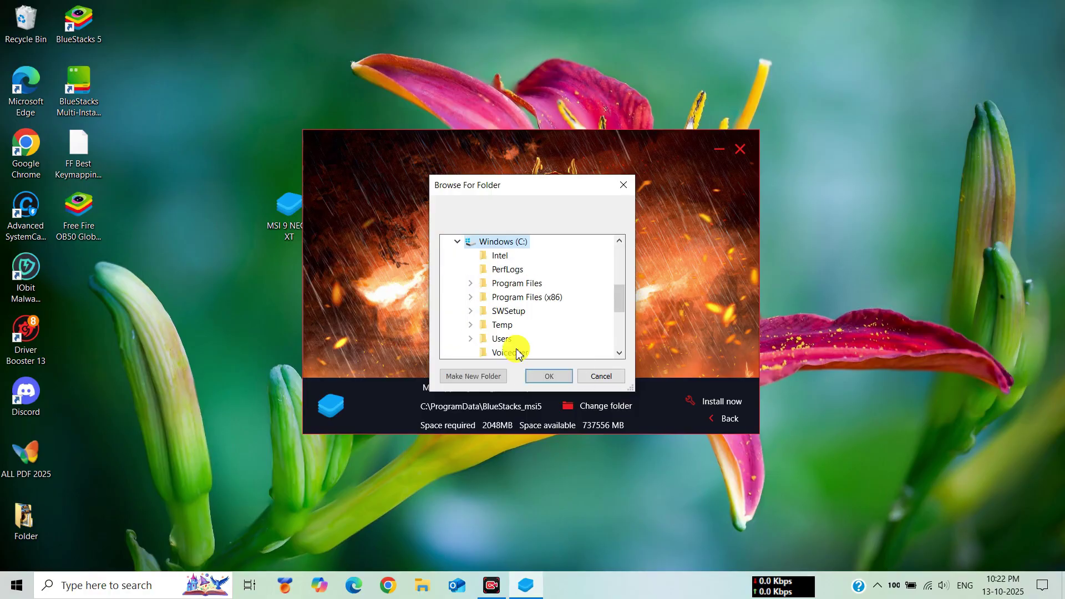
left_click(483, 375)
type("MSI 9 NEON XT")
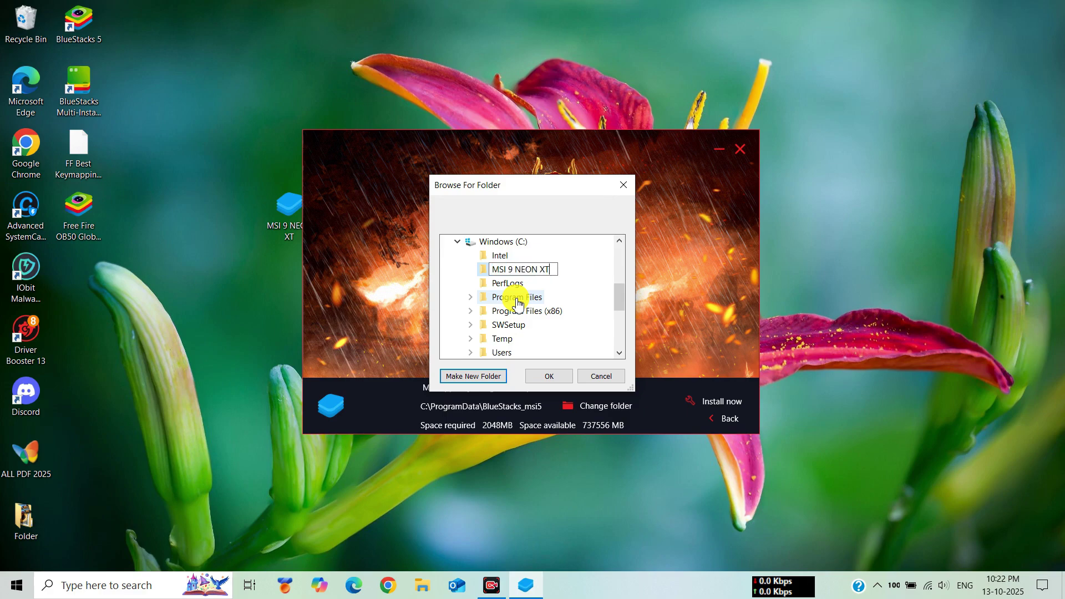
key("Escape")
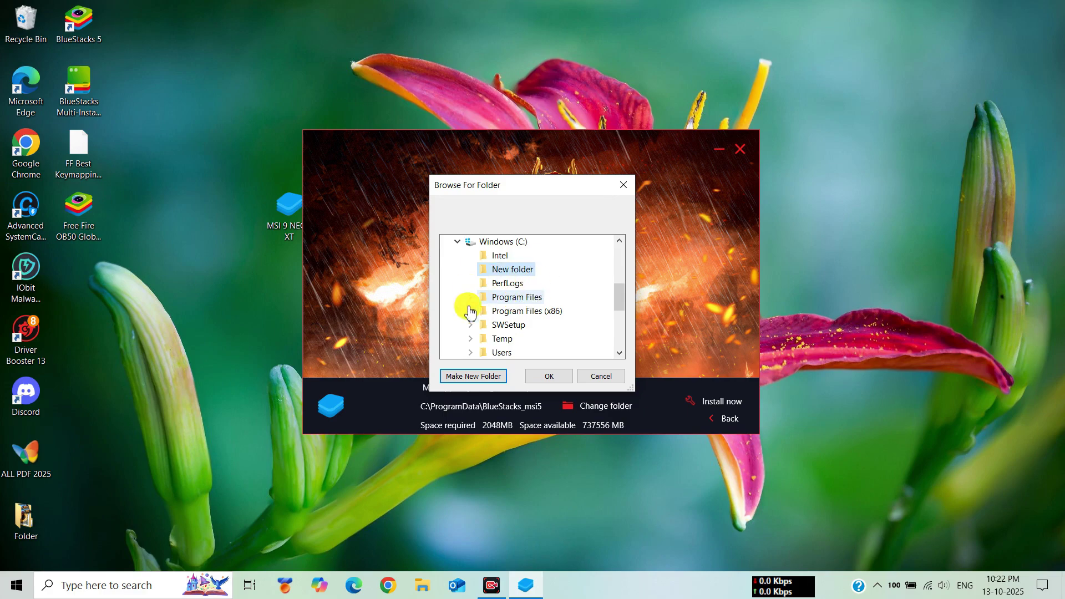
left_click(553, 376)
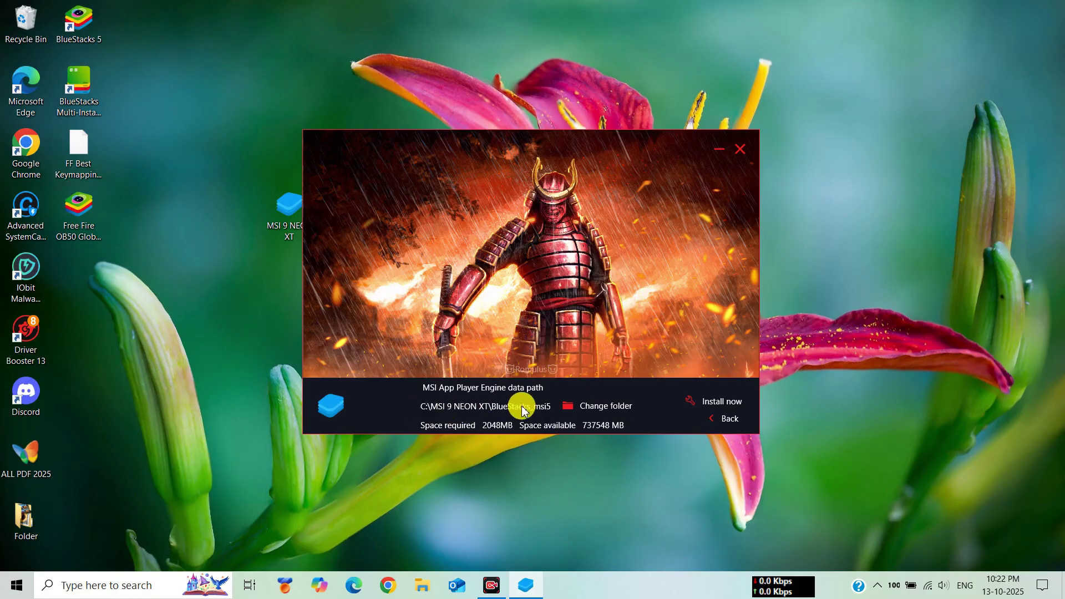
Step: Install MSI App Player Engine with the chosen data path and launch it when the installation completes
left_click(709, 409)
left_click(709, 405)
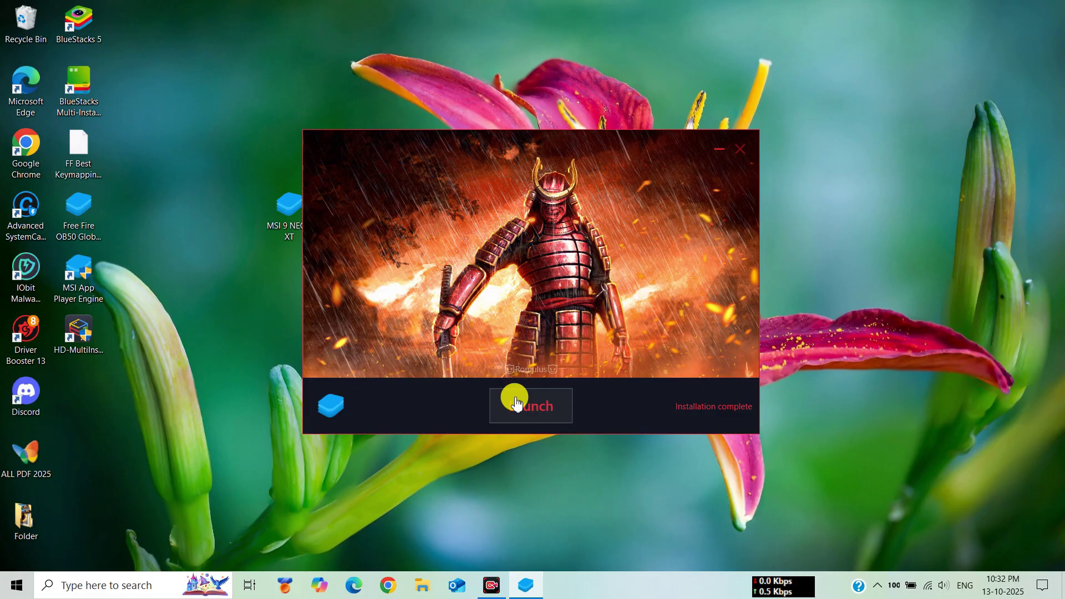
left_click(531, 425)
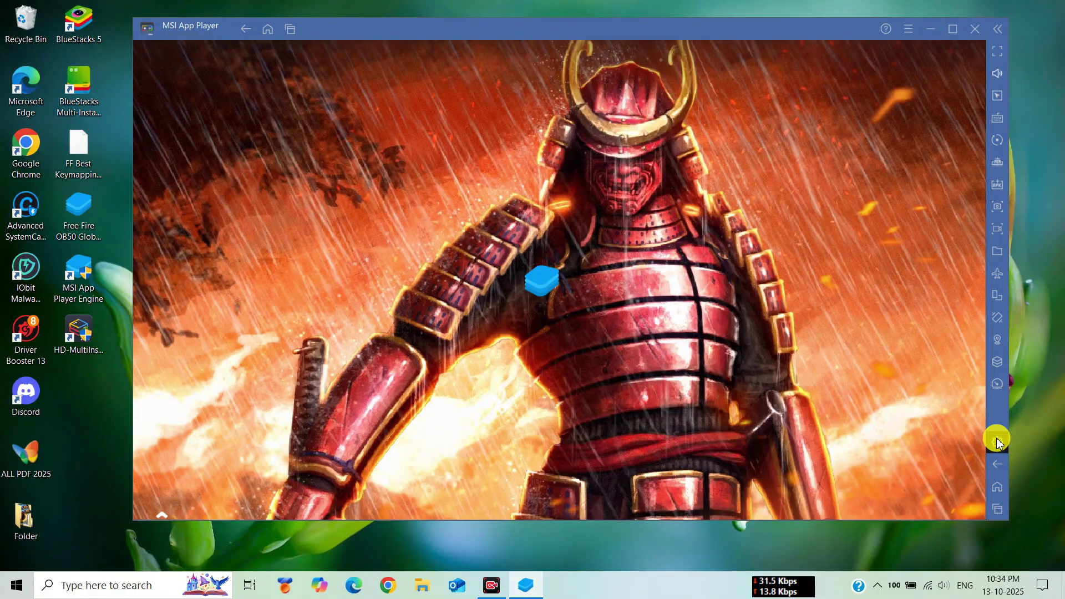
Step: In the emulator's performance settings, choose Medium (2 Cores) CPU allocation, Standard (2 GB) memory and High Performance mode
left_click(997, 441)
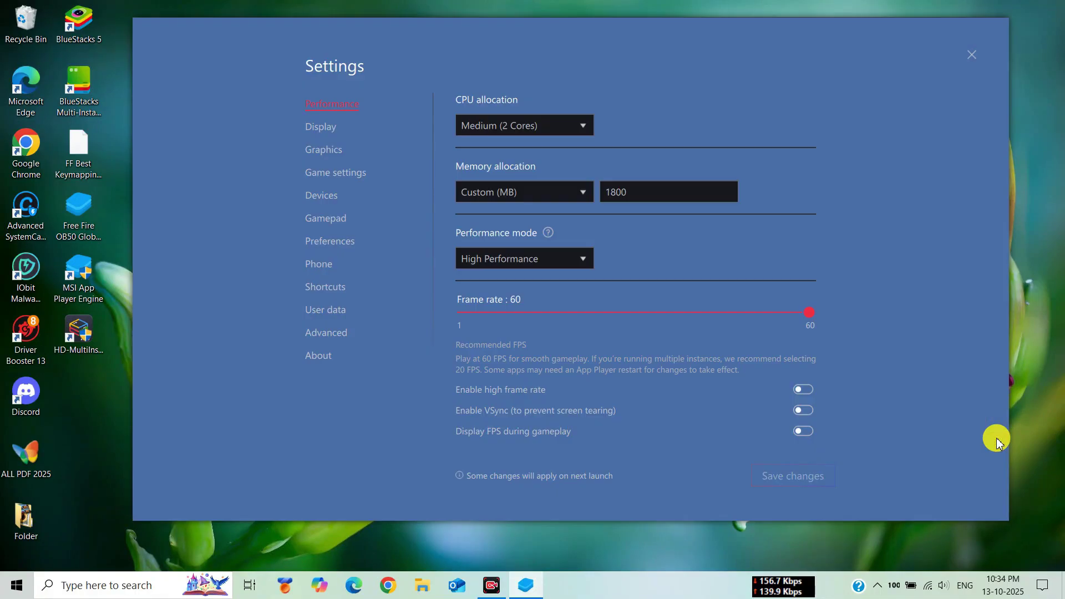
left_click(542, 128)
left_click(476, 170)
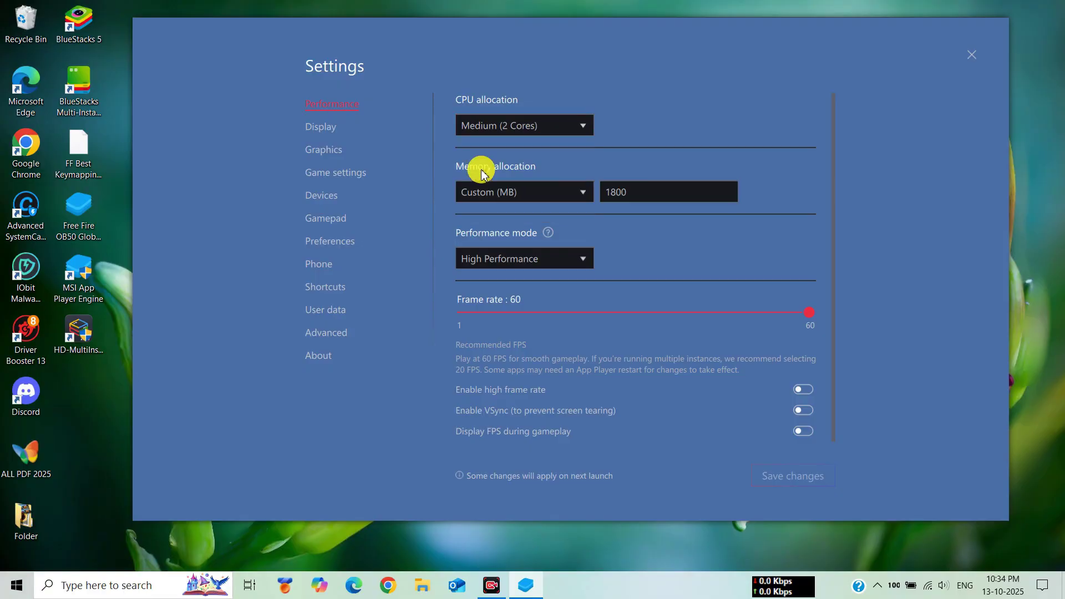
left_click(507, 192)
left_click(502, 237)
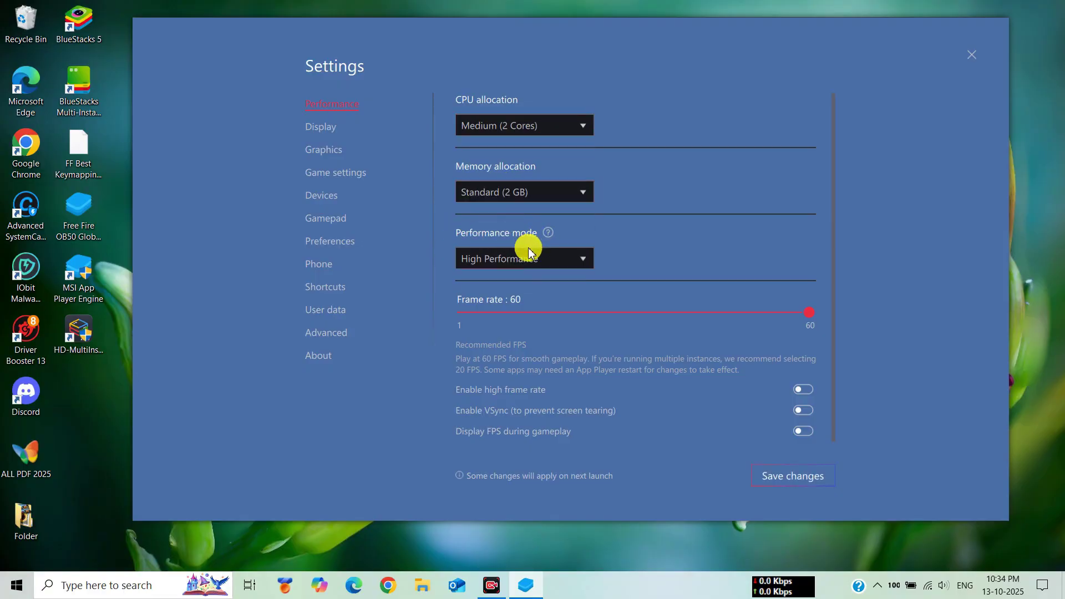
left_click(520, 262)
left_click(500, 302)
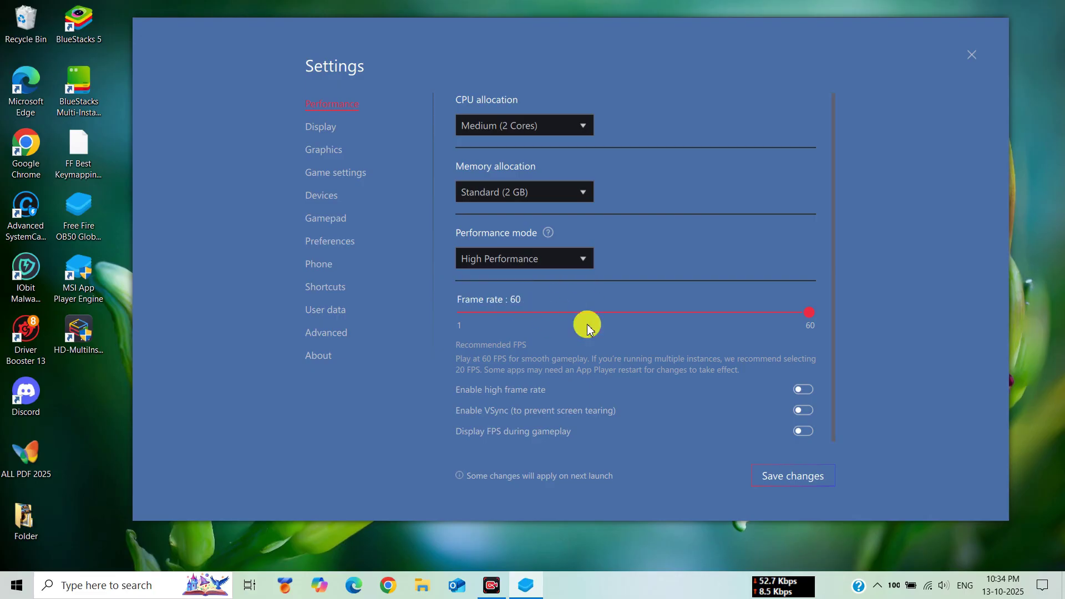
Step: Enable high frame rate, raise the frame rate to 90, save the performance changes and restart MSI App Player
left_click(803, 389)
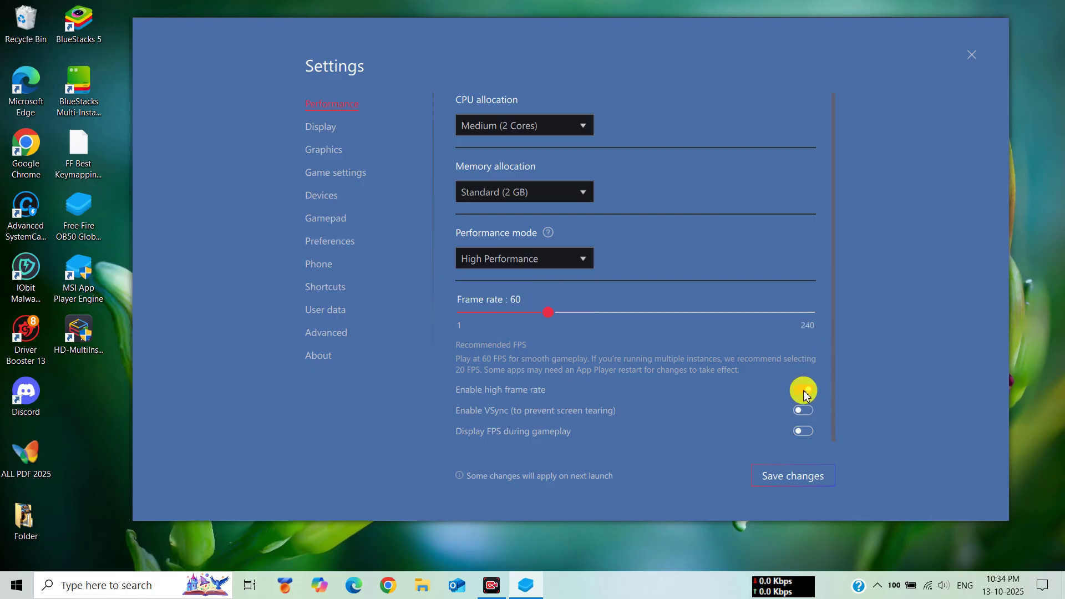
left_click_drag(565, 319, 591, 313)
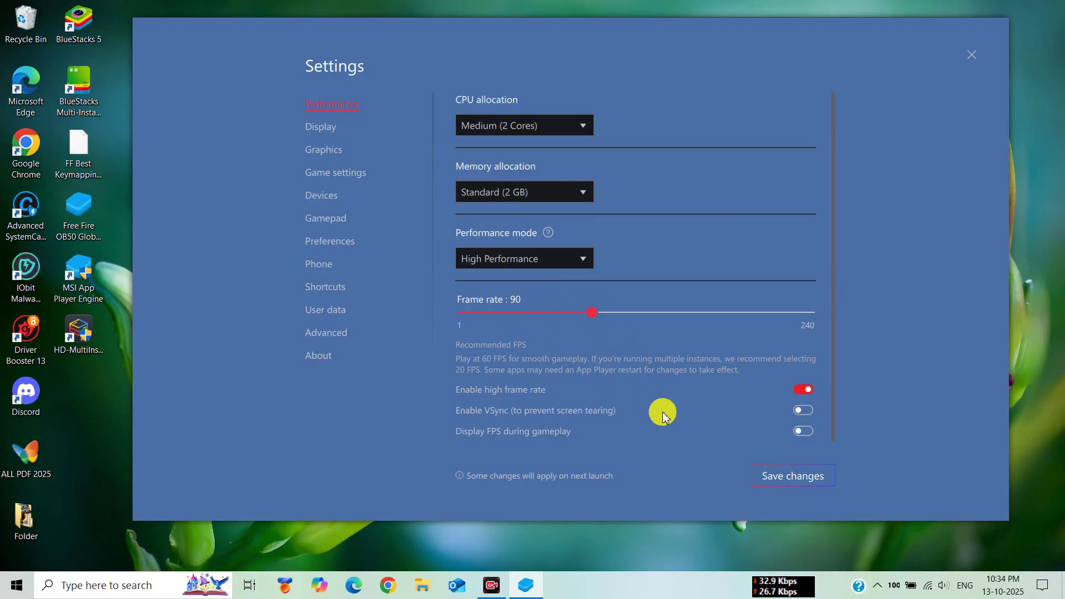
scroll(661, 411, "down", 1)
left_click(768, 476)
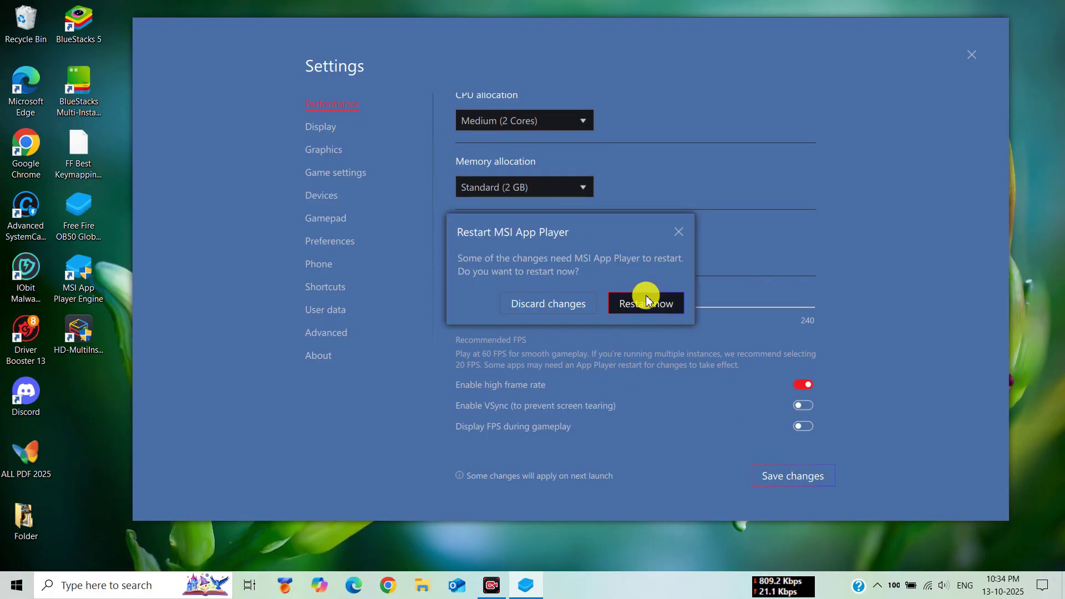
left_click(645, 302)
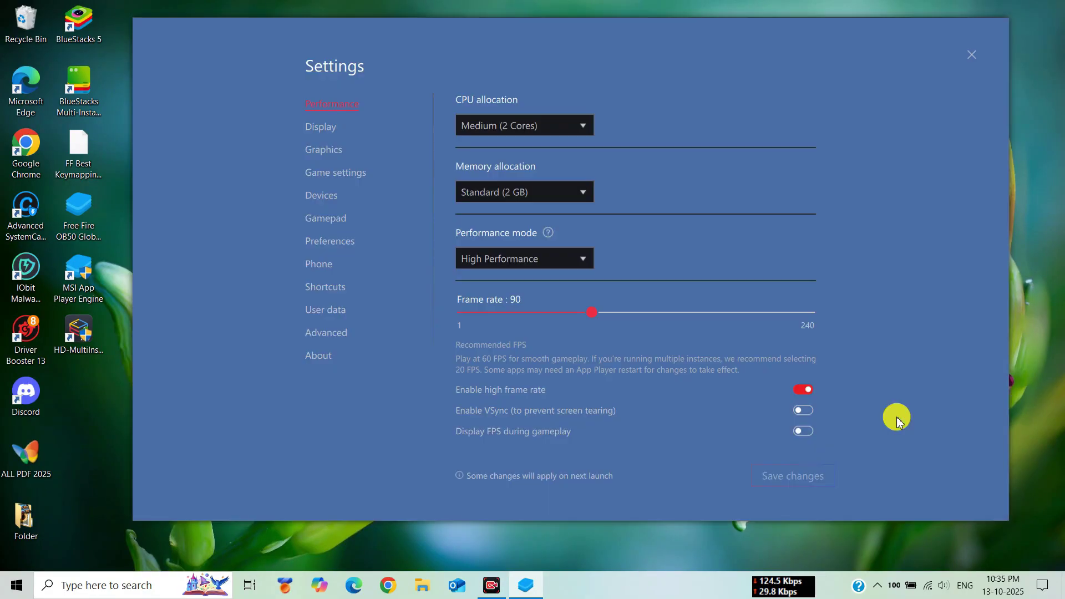
Step: Change the mouse cursor style in the display settings to System default and save the change
left_click(339, 127)
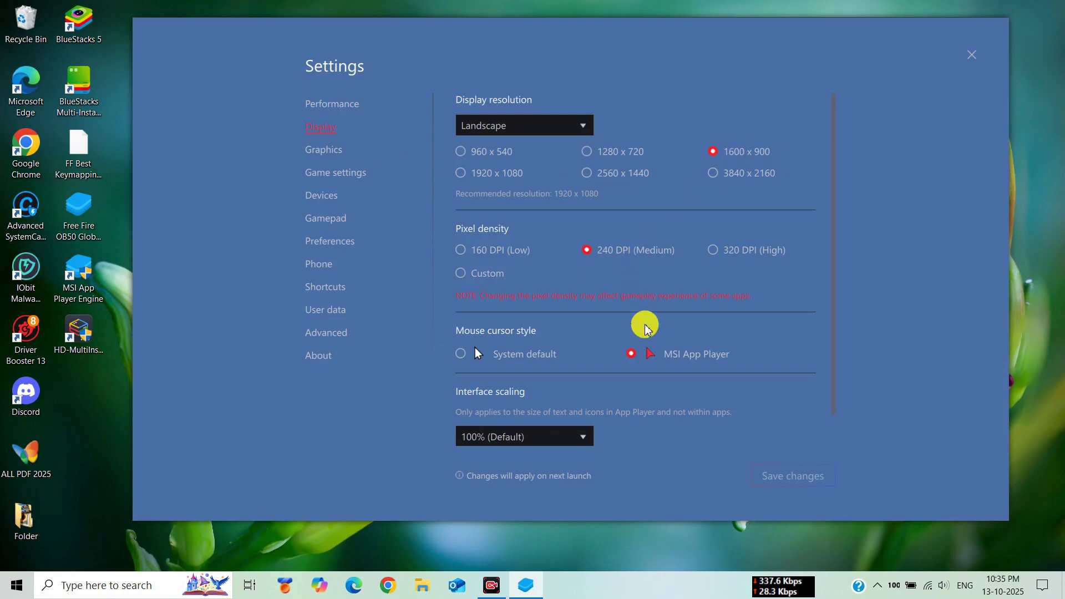
left_click(464, 357)
scroll(671, 428, "down", 1)
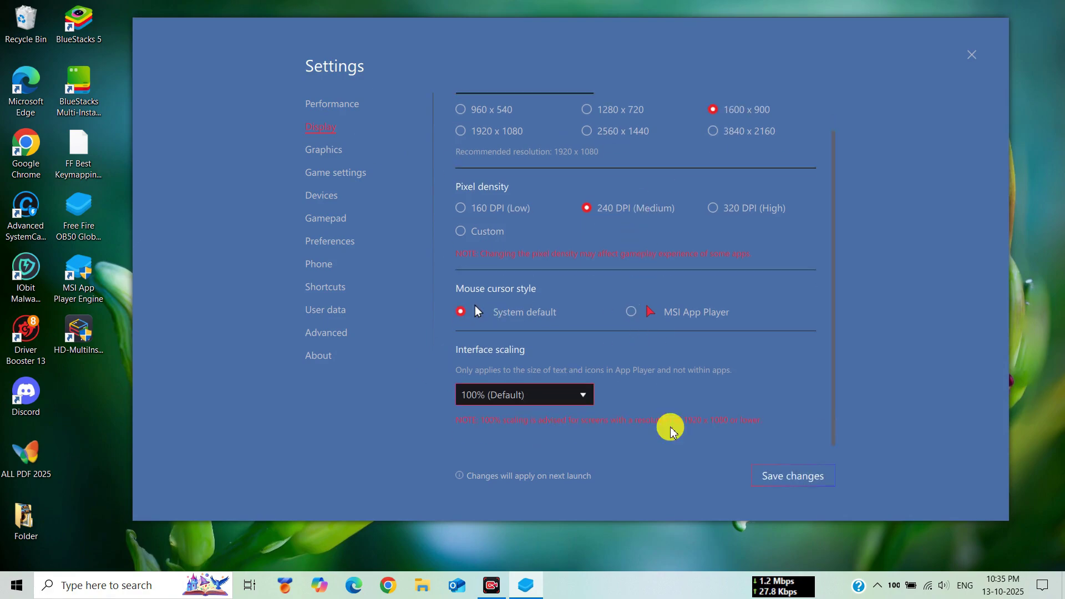
left_click(792, 476)
Step: Review the graphics renderer options with OpenGL left selected, then check the ASTC texture choices and the fullscreen launch settings
left_click(324, 150)
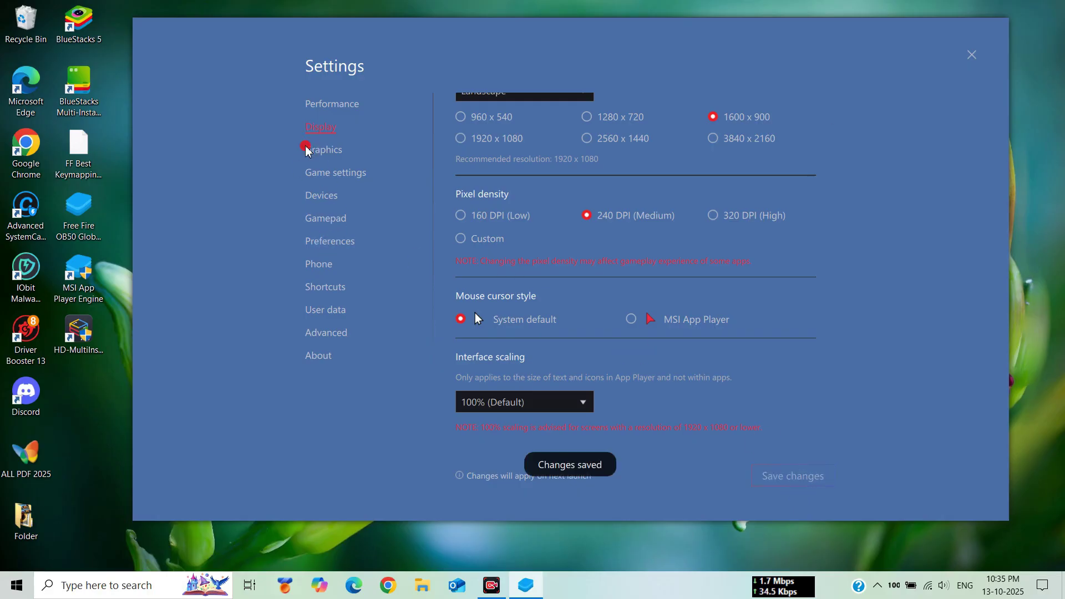
left_click(467, 119)
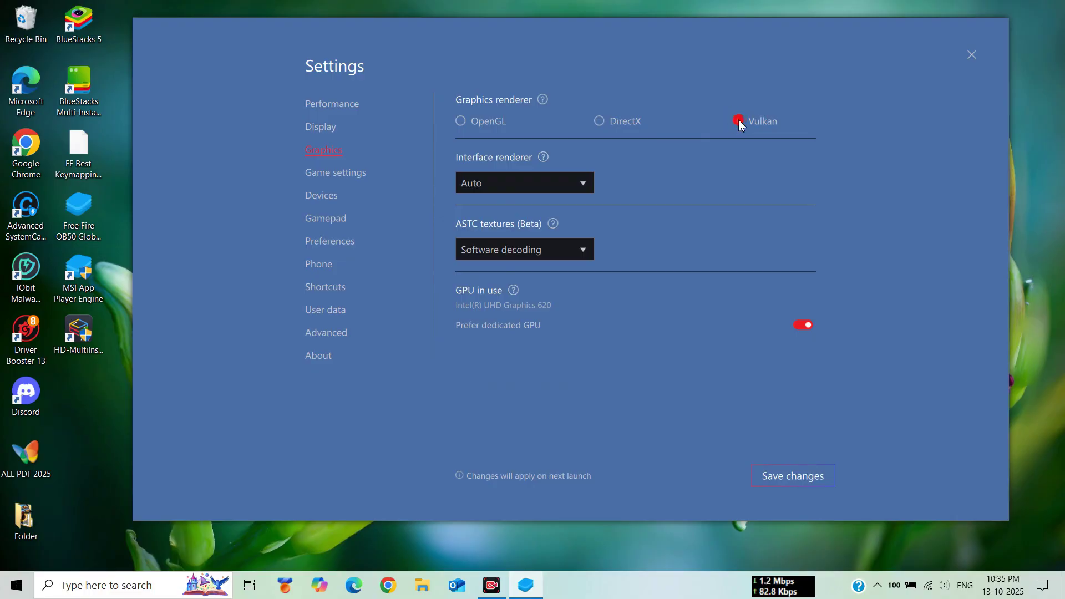
left_click(466, 121)
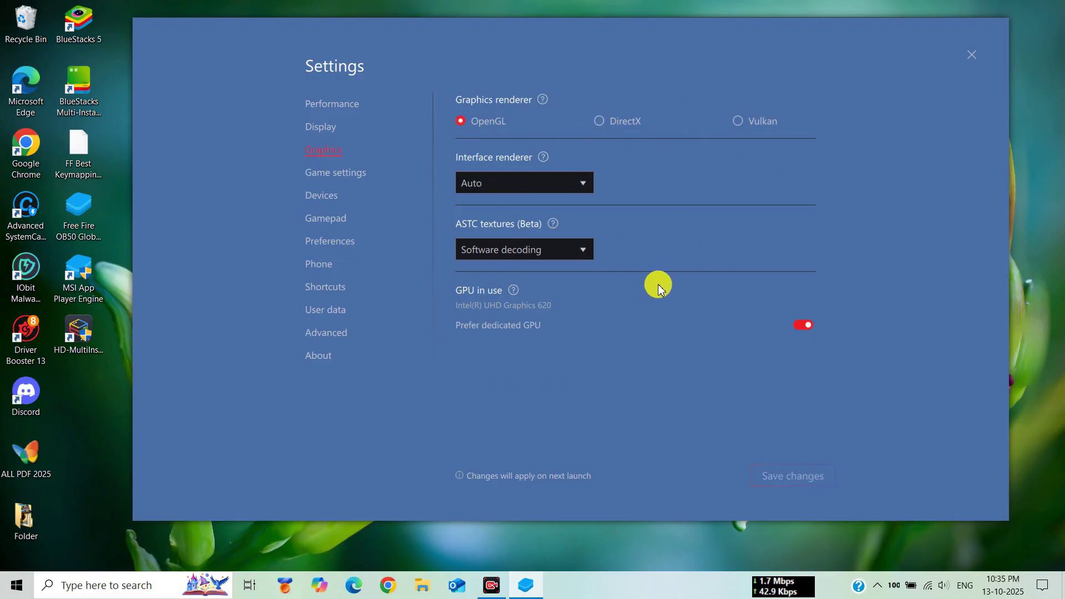
left_click(561, 253)
left_click(561, 253)
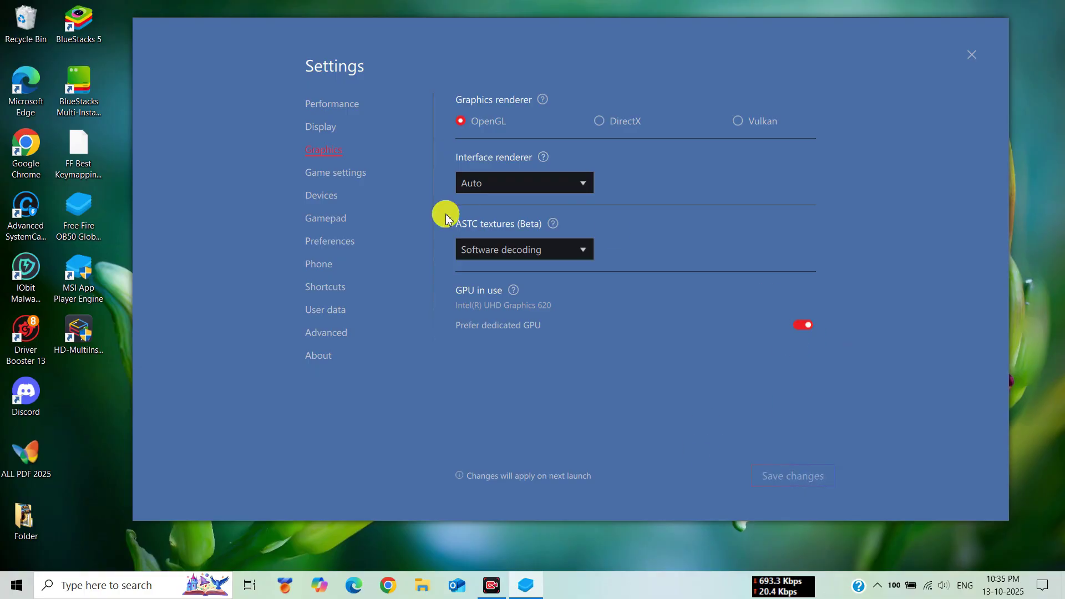
left_click(355, 173)
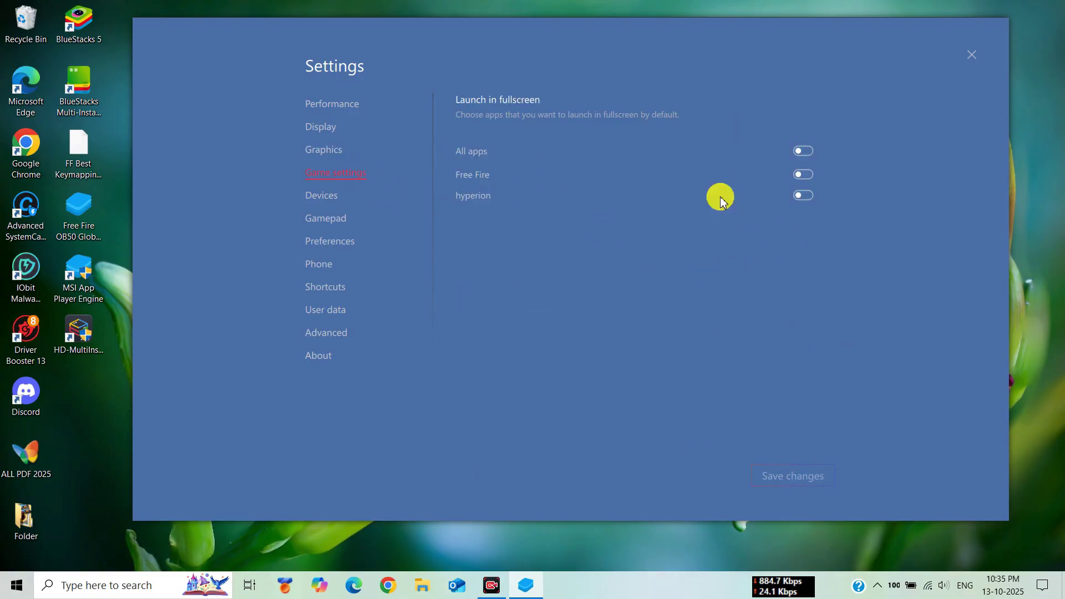
Step: Set the preferred speakers to Speaker / Headphone (Realtek(R) Audio) and the microphone to Microphone Array (Realtek(R) Audio), and save the device settings
left_click(318, 198)
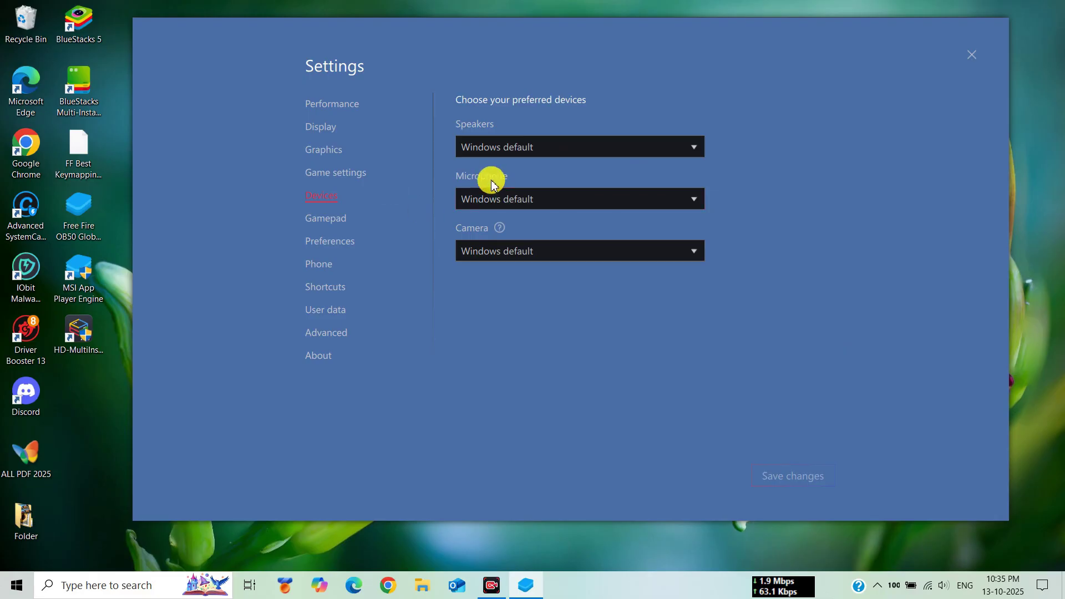
left_click(509, 149)
left_click(516, 197)
left_click(515, 203)
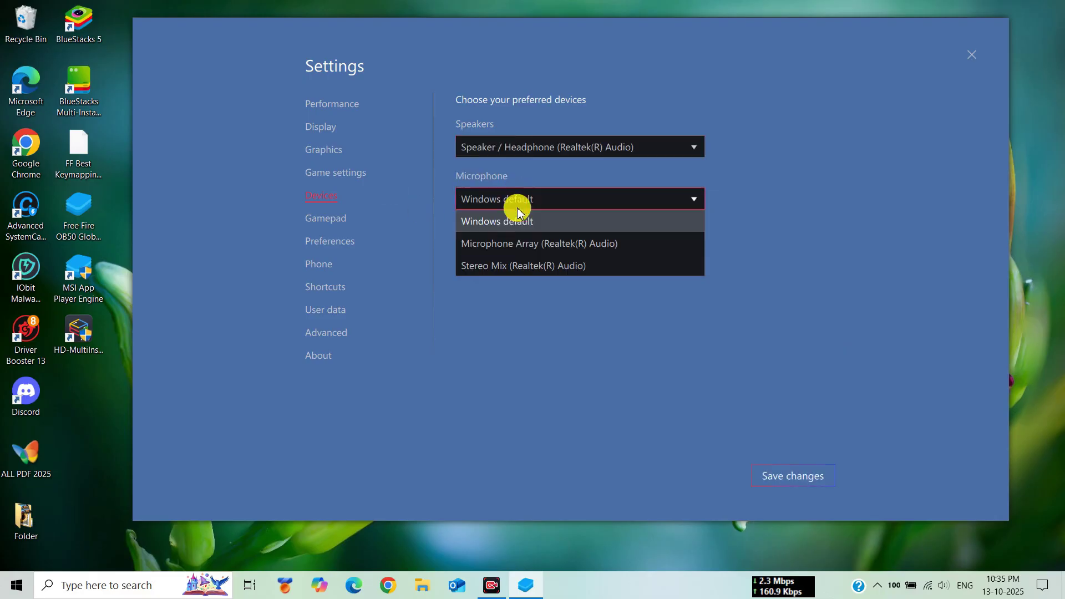
left_click(511, 240)
left_click(355, 221)
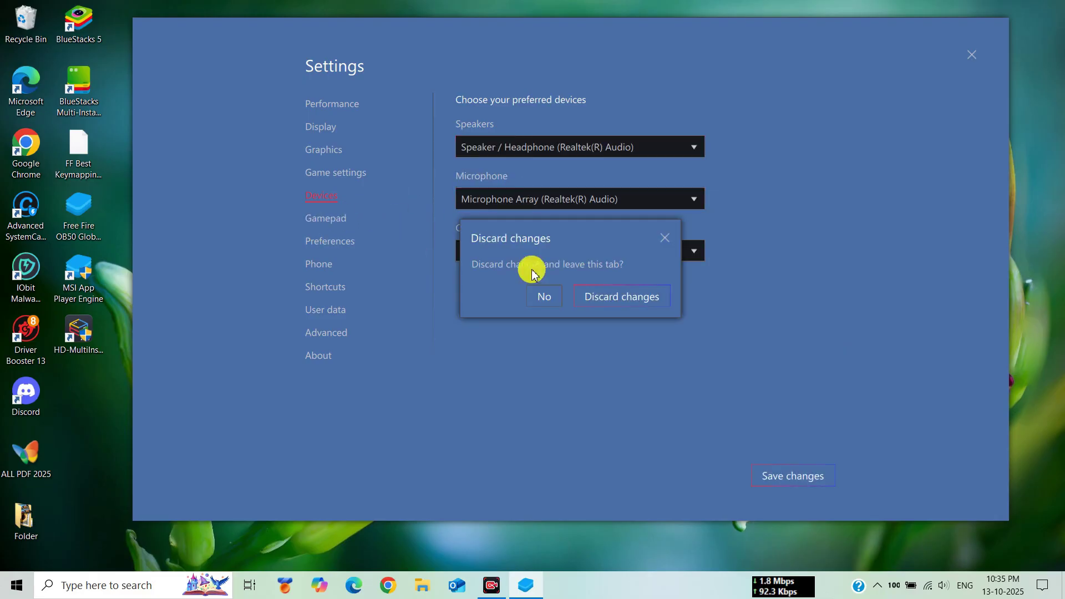
left_click(717, 302)
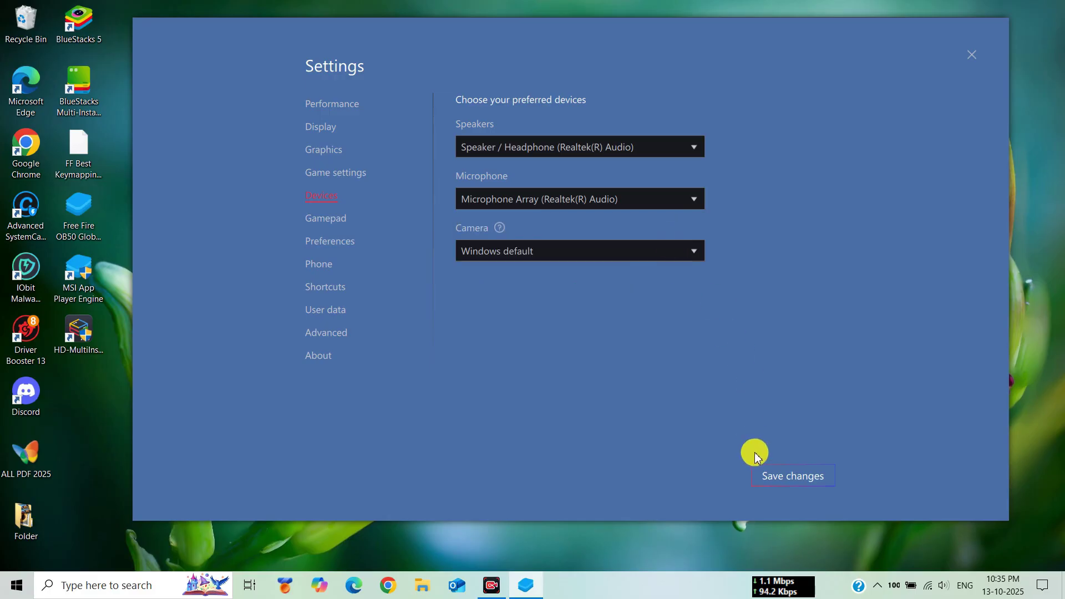
left_click(768, 478)
Step: In the preferences, turn off desktop notifications, desktop shortcut creation for installed apps and the Discord connection, and save
left_click(332, 219)
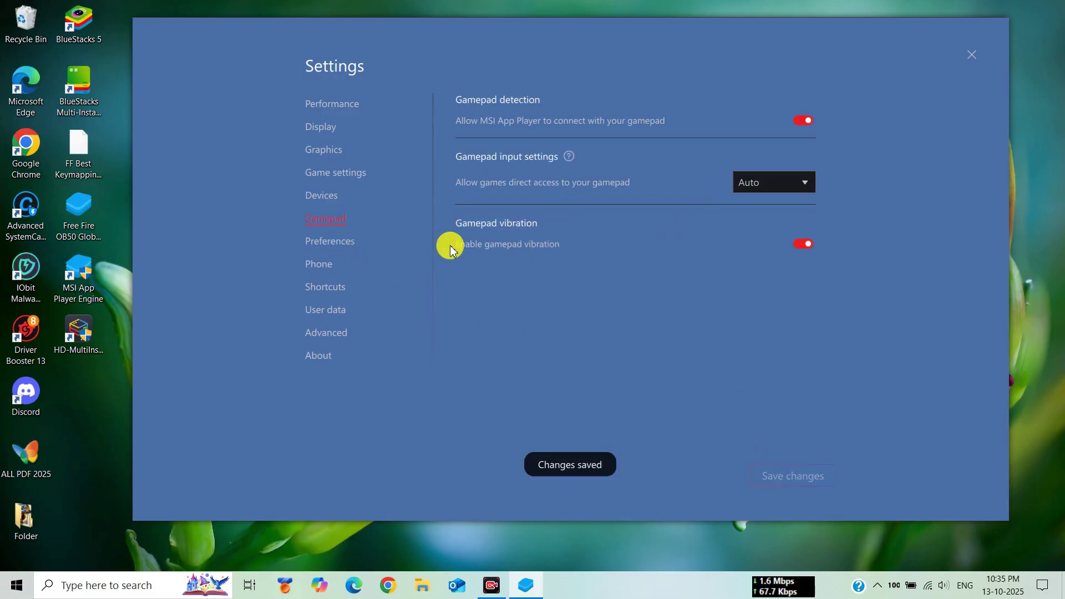
left_click(356, 241)
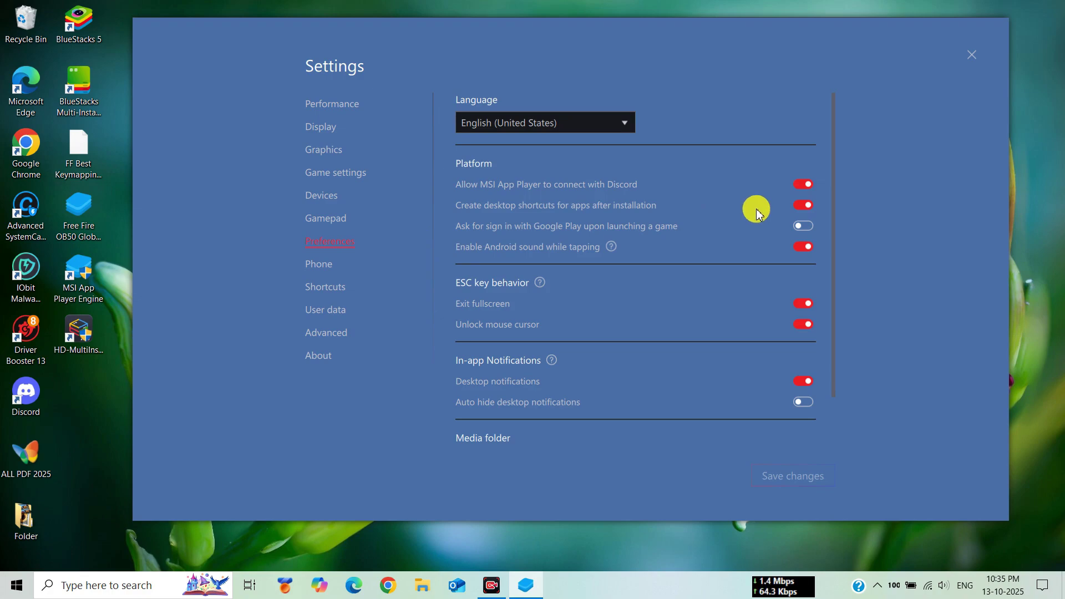
left_click(804, 381)
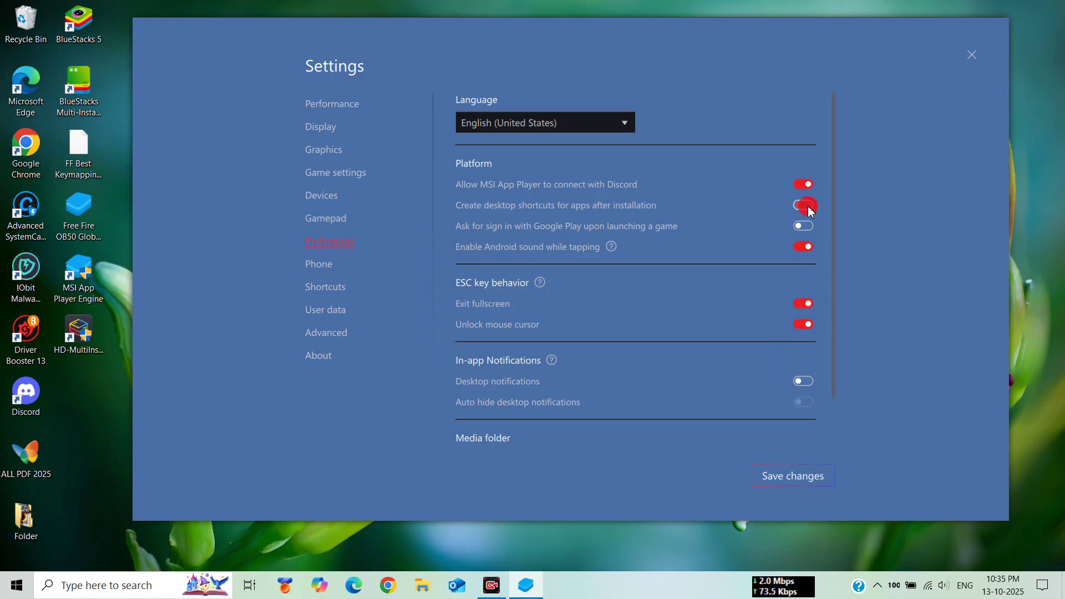
left_click(810, 190)
scroll(775, 254, "down", 2)
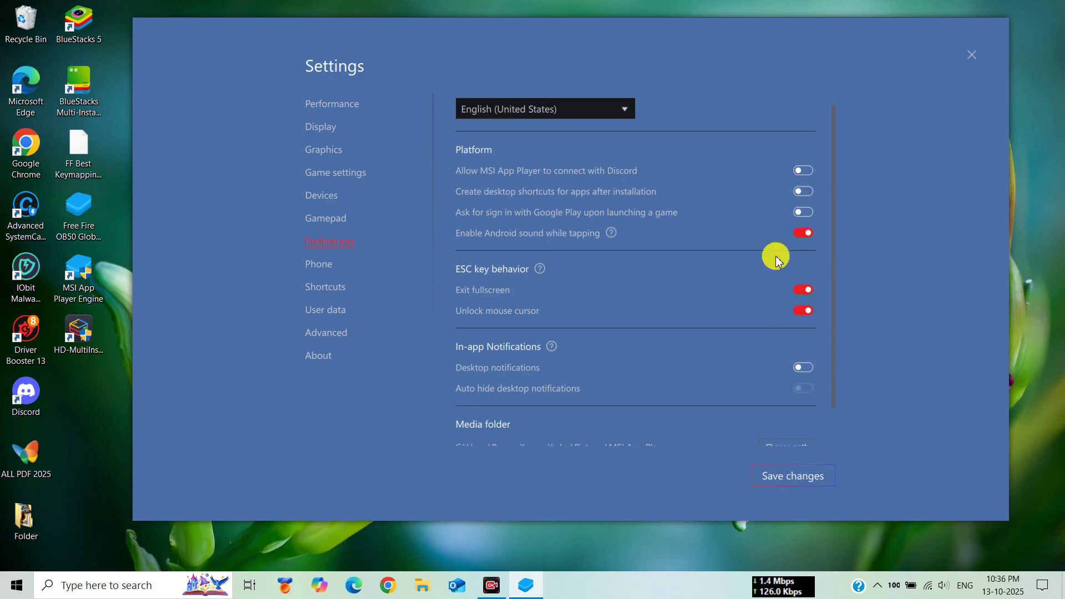
left_click(792, 476)
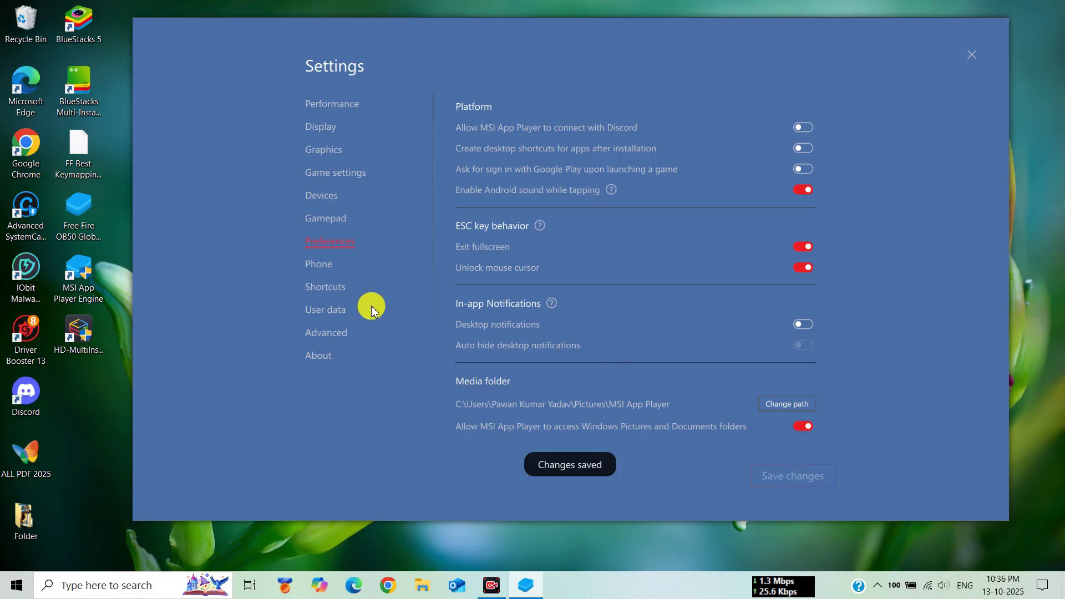
Step: Set the phone's predefined device profile to Asus ROG 2 and its network provider to AIRTEL, and save the changes
left_click(321, 264)
left_click(547, 158)
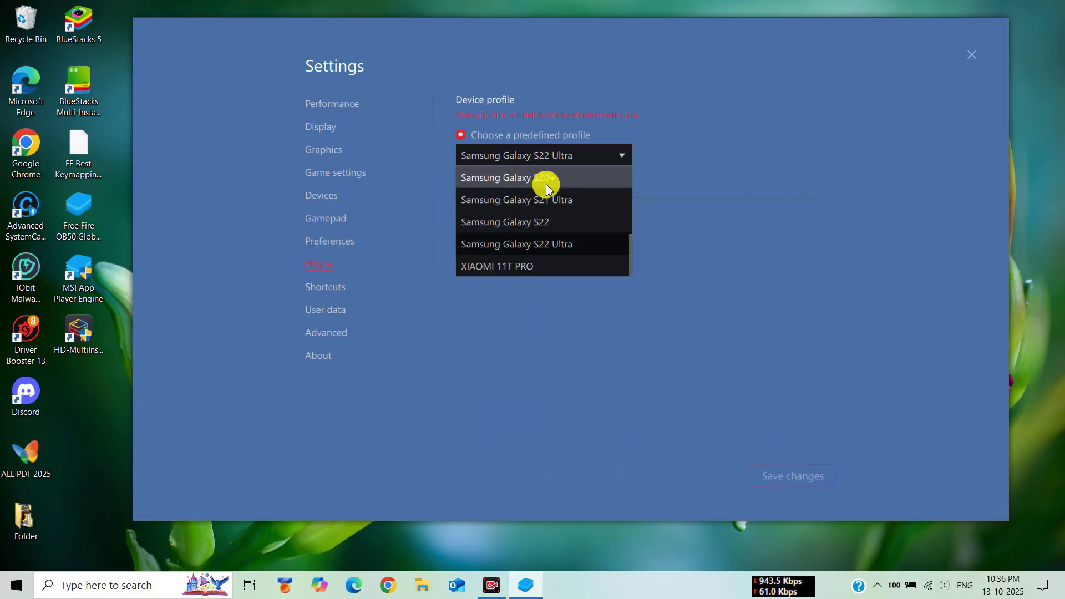
scroll(529, 217, "up", 5)
scroll(530, 219, "up", 2)
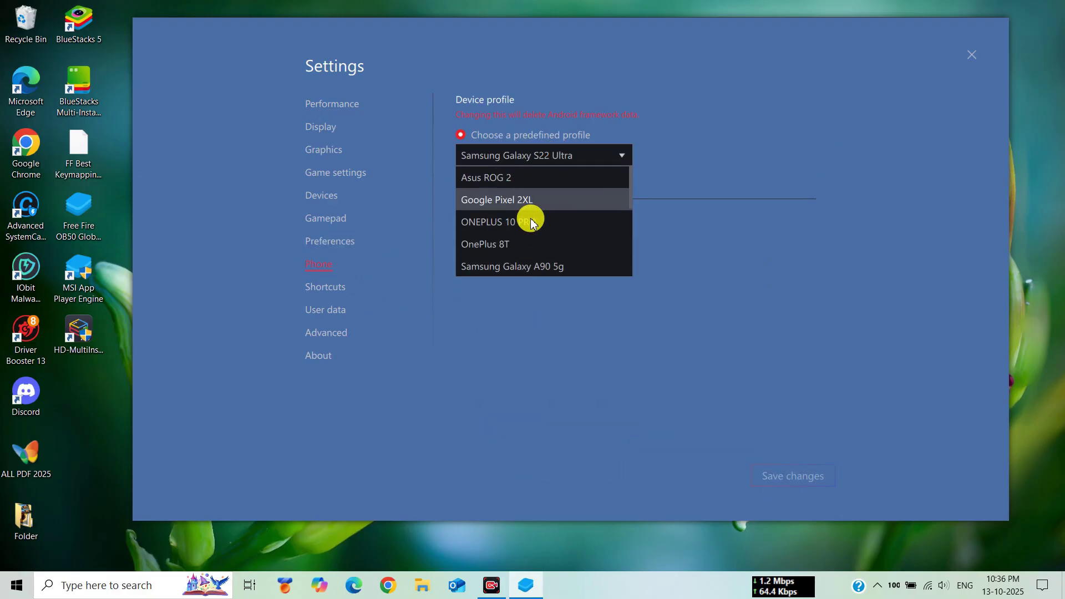
left_click(527, 171)
left_click(585, 235)
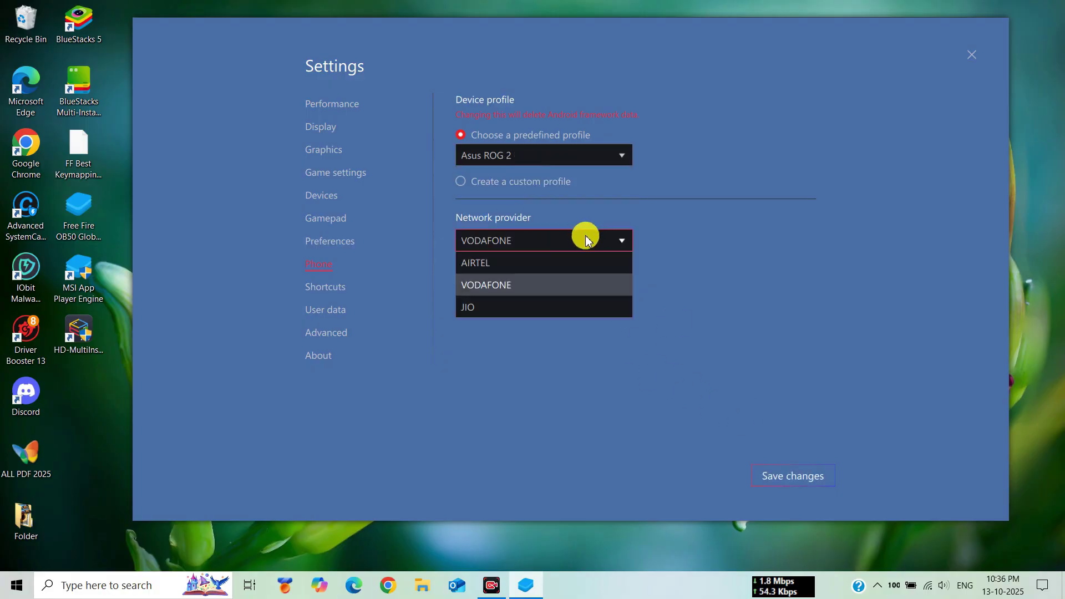
left_click(502, 262)
left_click(801, 480)
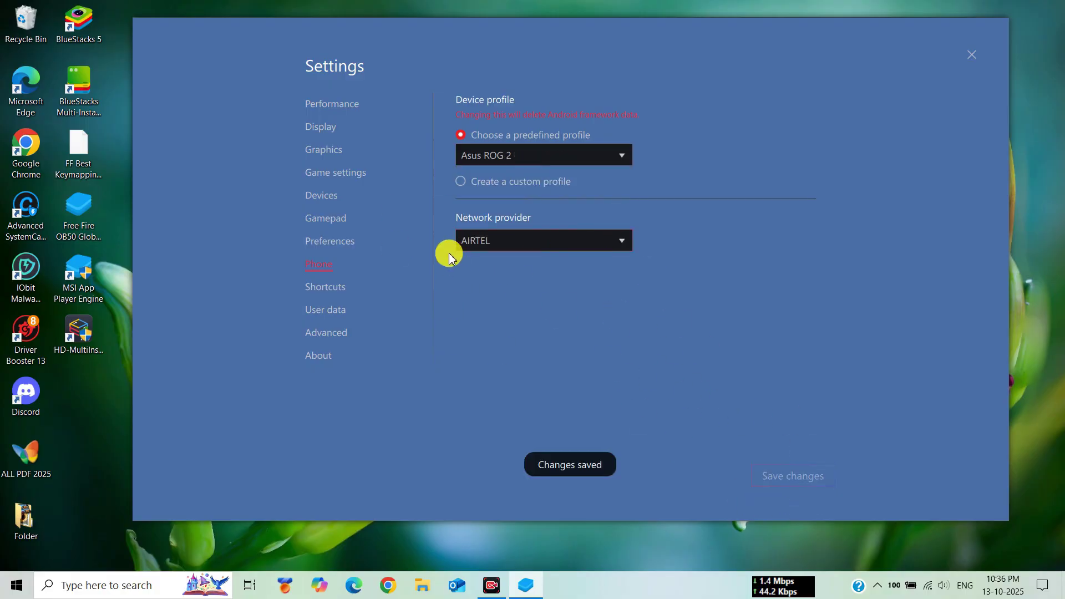
Step: Clear every keyboard shortcut assigned to Window actions and System actions, from Boss key to Start/stop recording
left_click(335, 291)
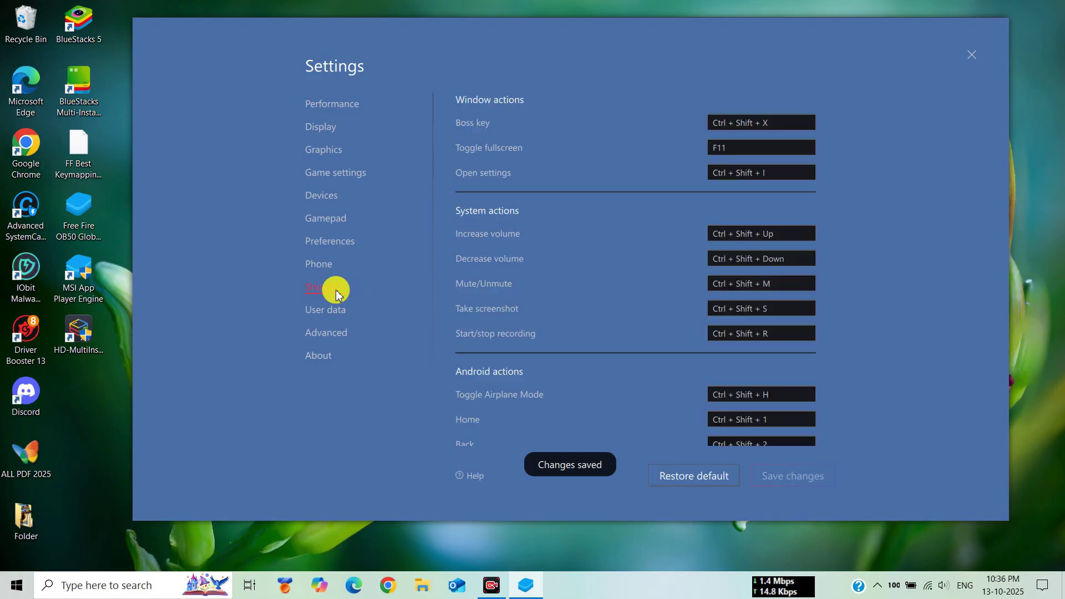
left_click(783, 124)
left_click(779, 148)
left_click(774, 173)
left_click(774, 234)
left_click(776, 259)
left_click(774, 284)
left_click(772, 308)
left_click(771, 334)
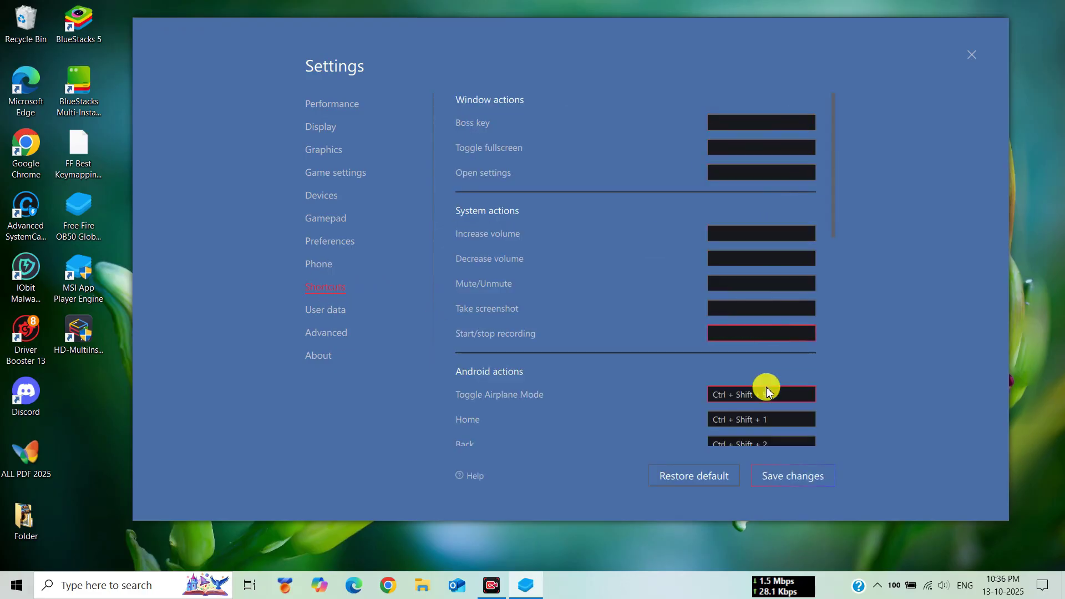
Step: Clear all the Android actions shortcuts, from Toggle Airplane Mode to Recent apps
left_click(767, 394)
left_click(761, 420)
scroll(758, 321, "down", 9)
scroll(749, 278, "up", 5)
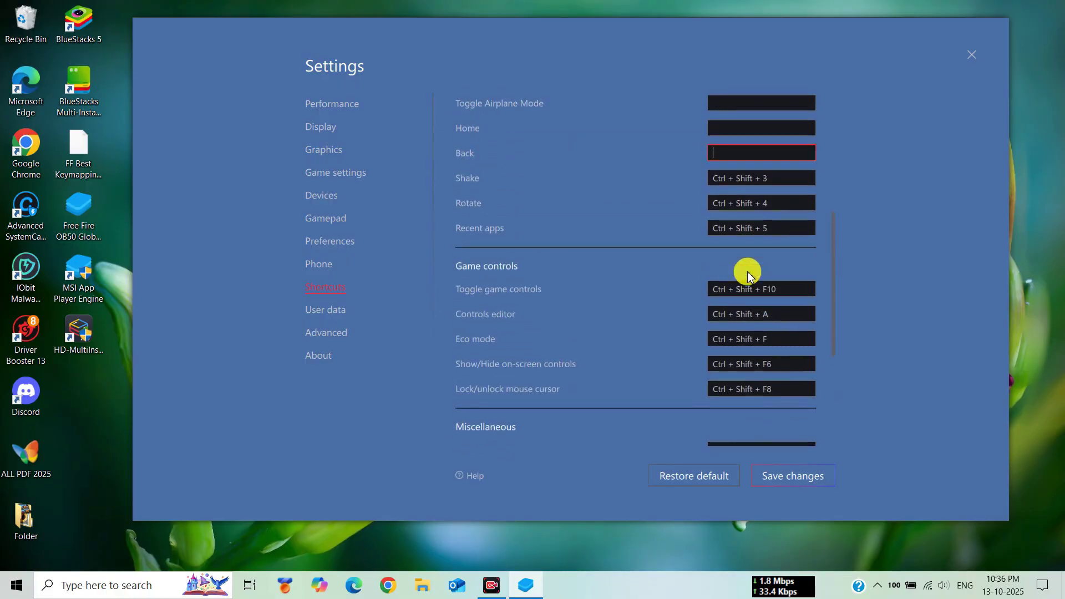
left_click(742, 237)
left_click(742, 261)
left_click(742, 287)
Step: Clear all the Game controls shortcuts, from Toggle game controls to Lock/unlock mouse cursor
left_click(741, 349)
left_click(739, 374)
left_click(742, 399)
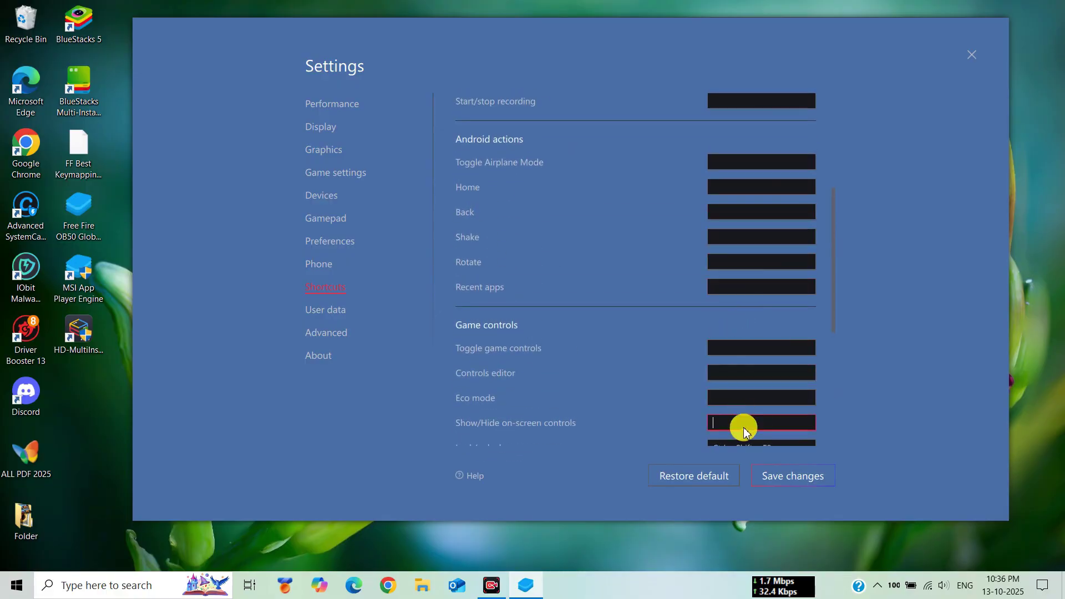
left_click(744, 423)
scroll(744, 388, "down", 3)
left_click(744, 281)
Step: Clear all the Miscellaneous shortcuts, from Open media gallery to Screen translation, and save the shortcut changes
left_click(755, 344)
left_click(752, 367)
left_click(752, 392)
left_click(752, 417)
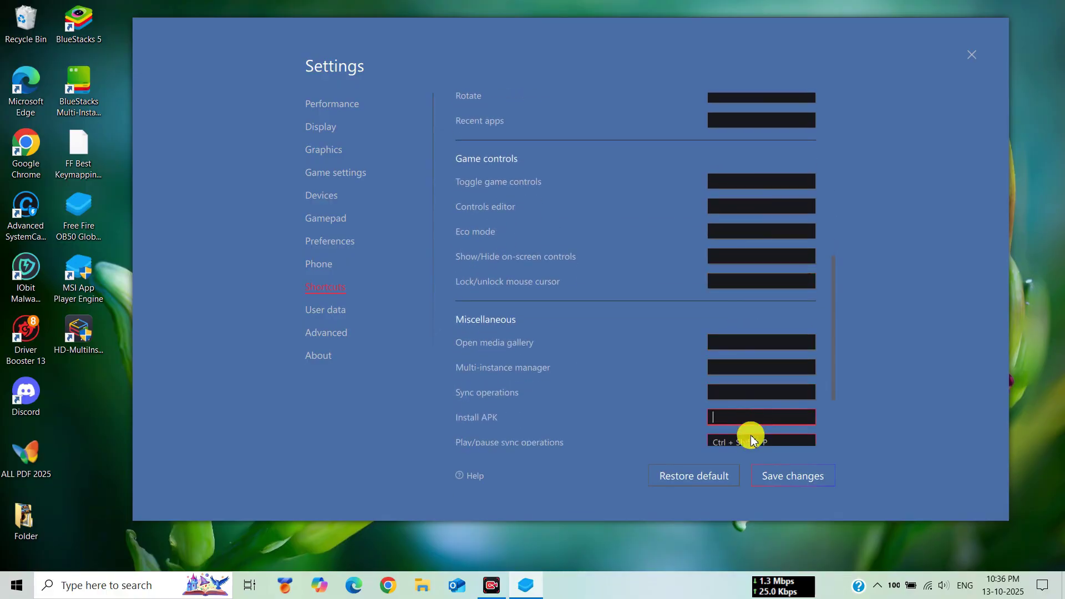
left_click(753, 442)
scroll(775, 333, "down", 2)
left_click(773, 358)
left_click(772, 382)
left_click(768, 406)
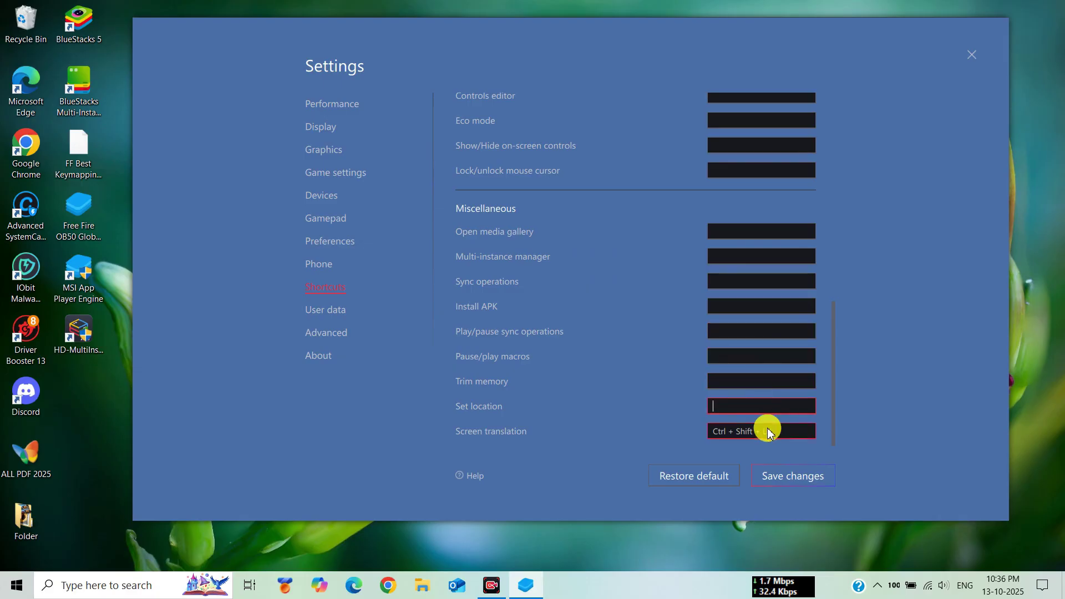
left_click(767, 431)
left_click(782, 478)
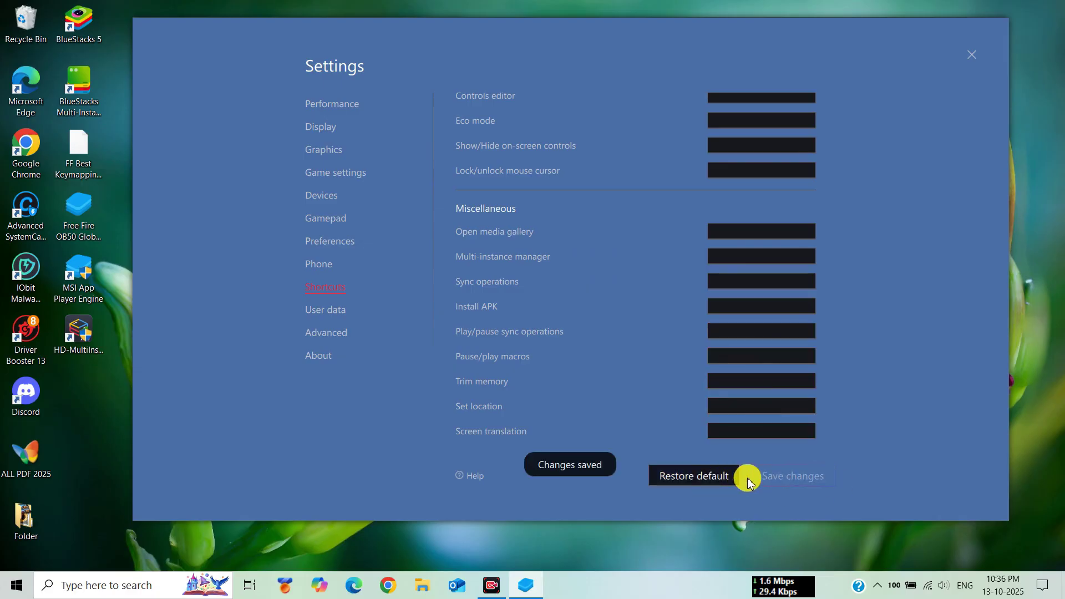
Step: Review the User data and Advanced settings, check for updates on the About page, and close Settings
left_click(329, 312)
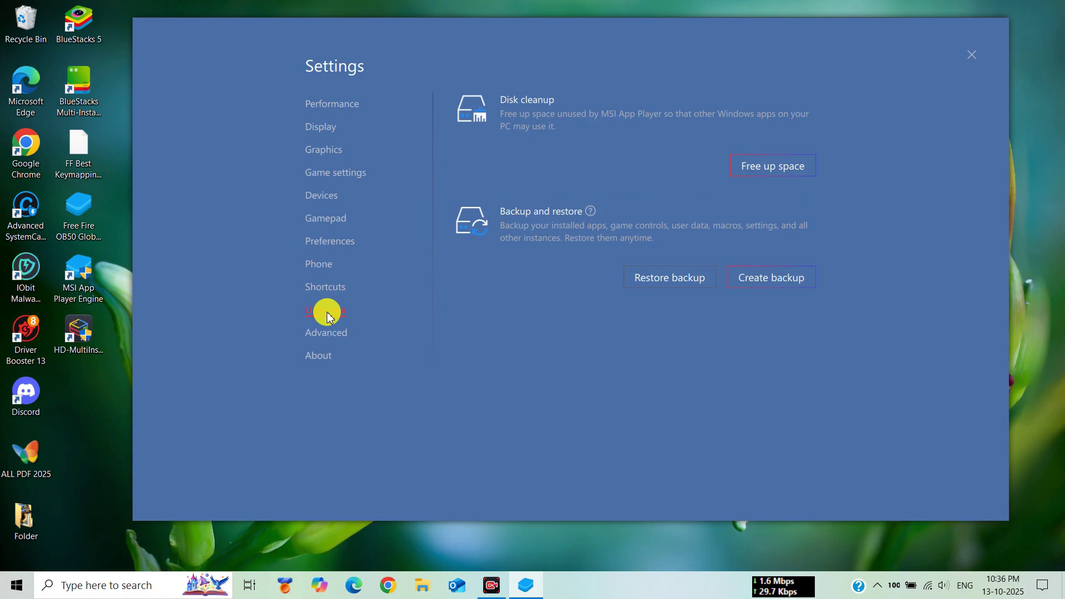
left_click(341, 339)
left_click(324, 357)
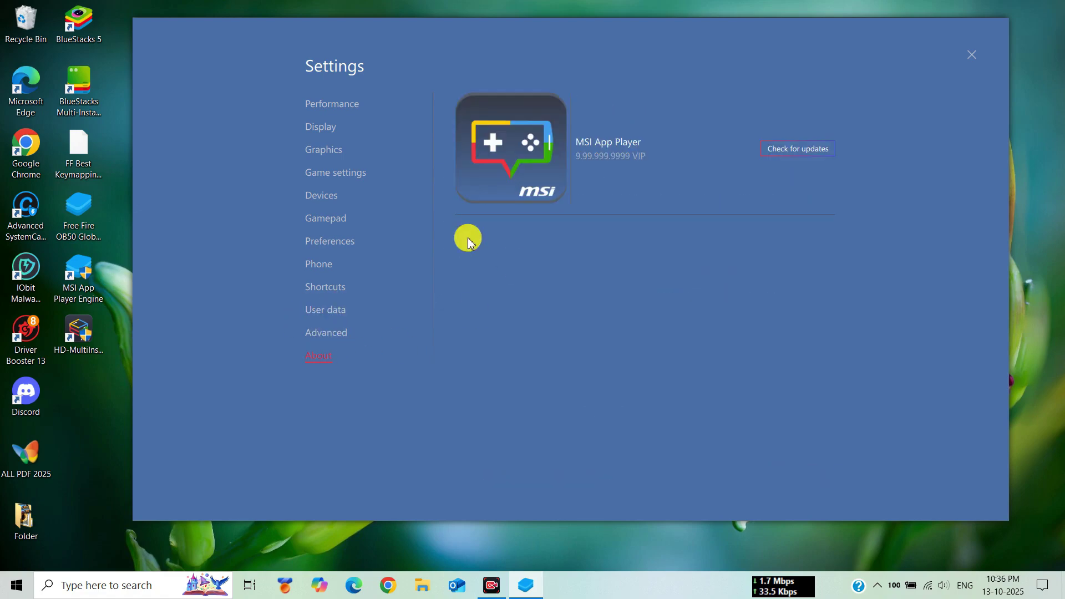
left_click(778, 145)
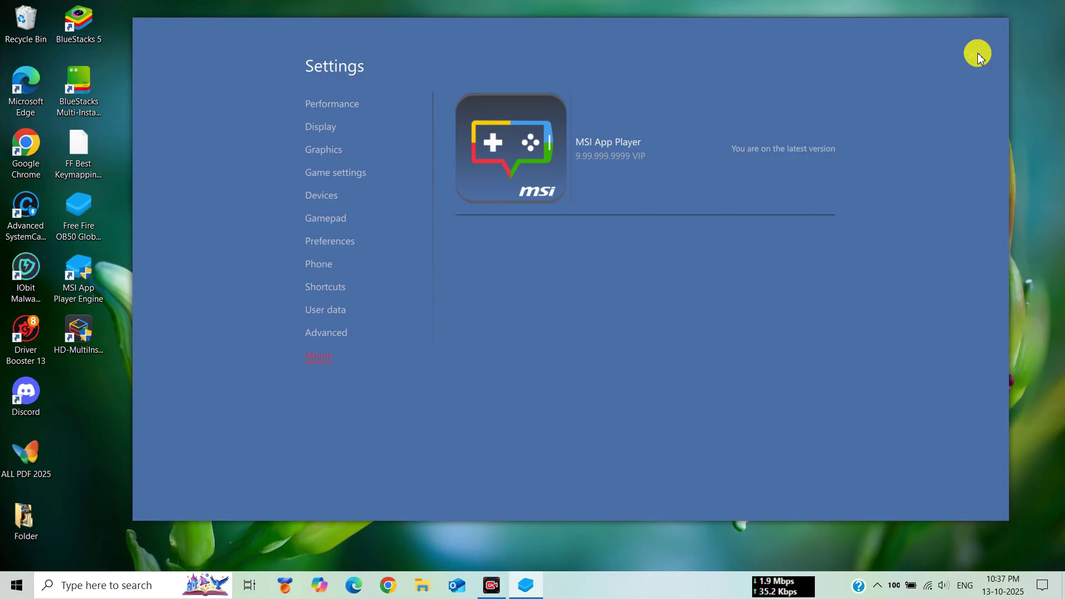
left_click(979, 55)
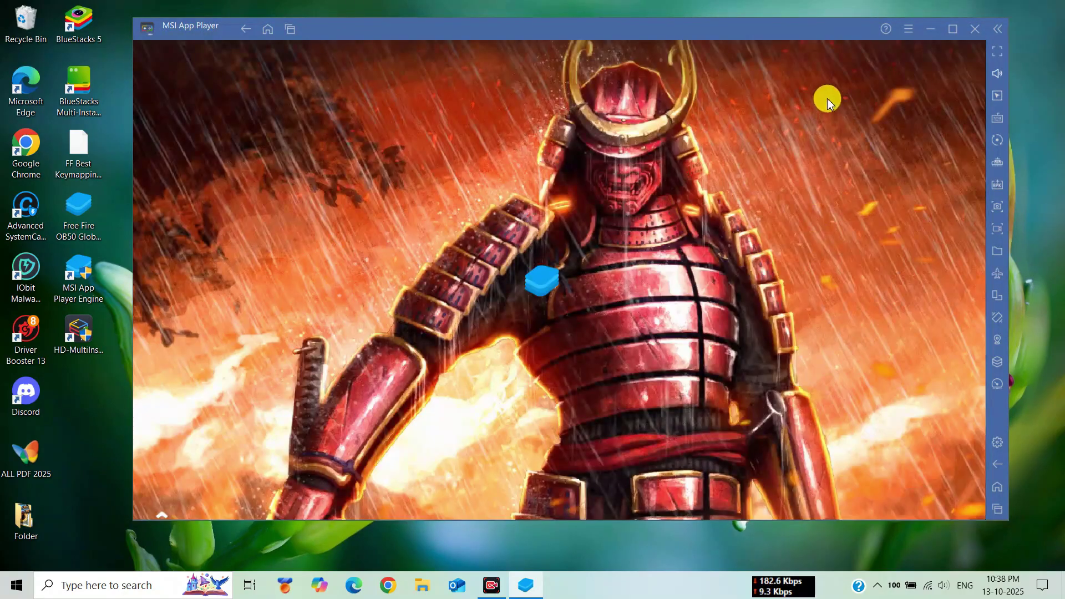
Step: Disable the Google Play Store app in the Android app settings and force stop it
left_click_drag(827, 100, 827, 238)
left_click(753, 115)
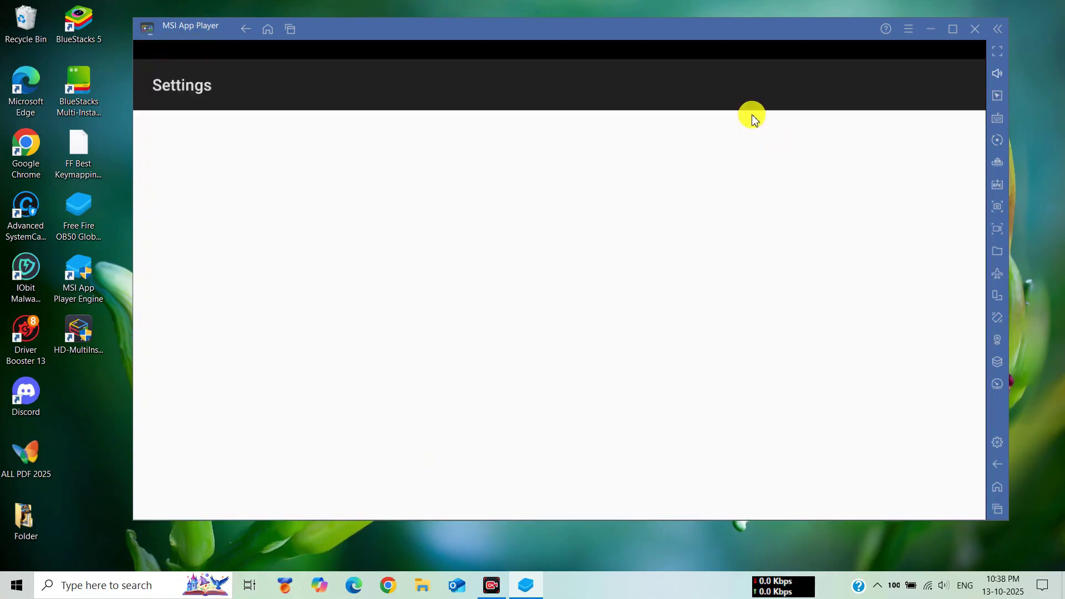
left_click(609, 189)
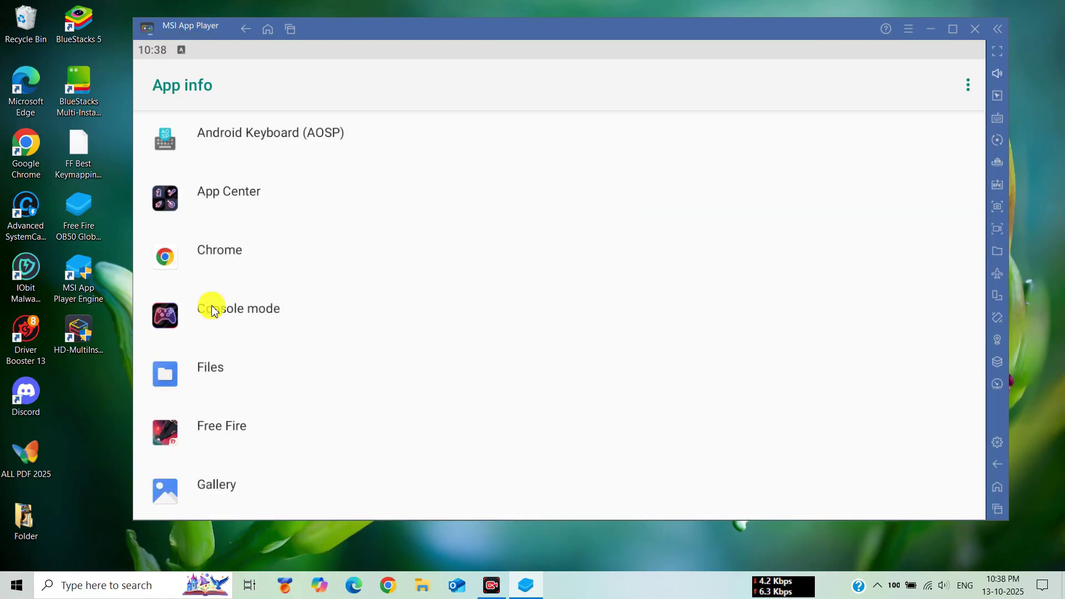
left_click_drag(214, 311, 240, 269)
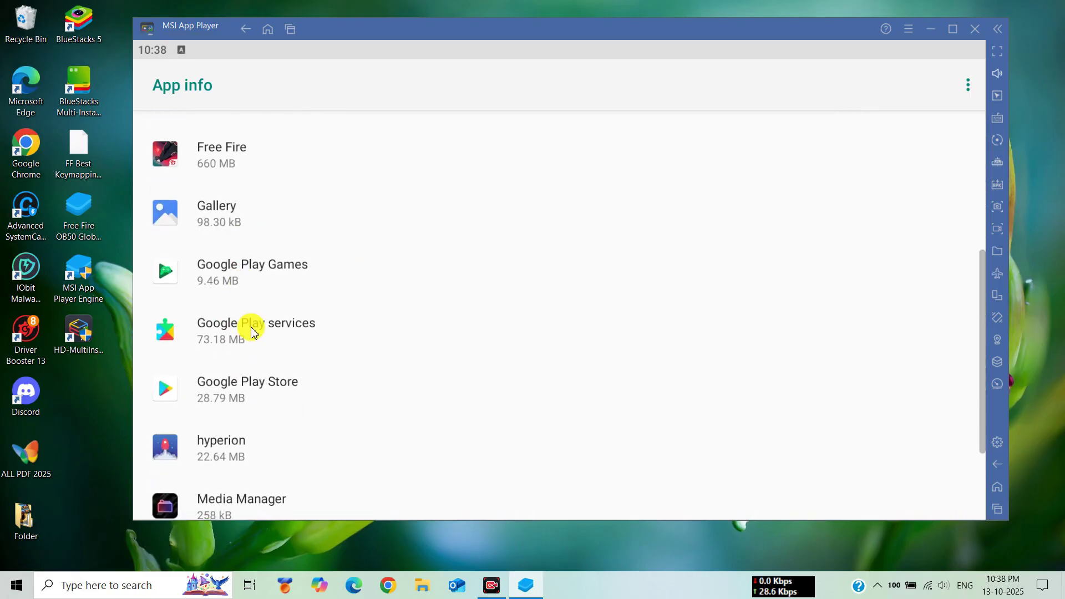
left_click(249, 391)
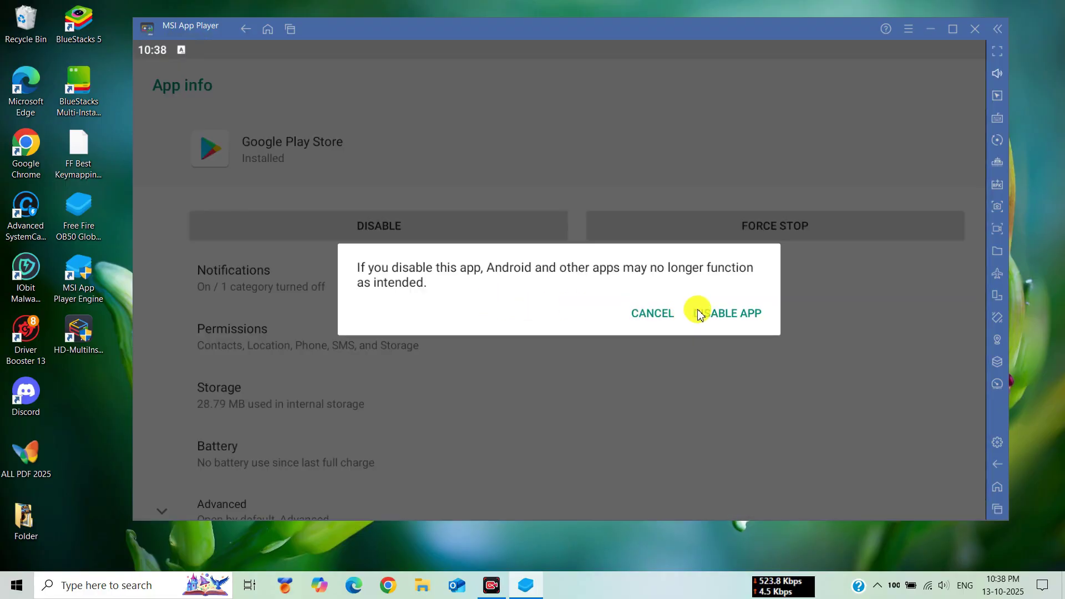
left_click(696, 311)
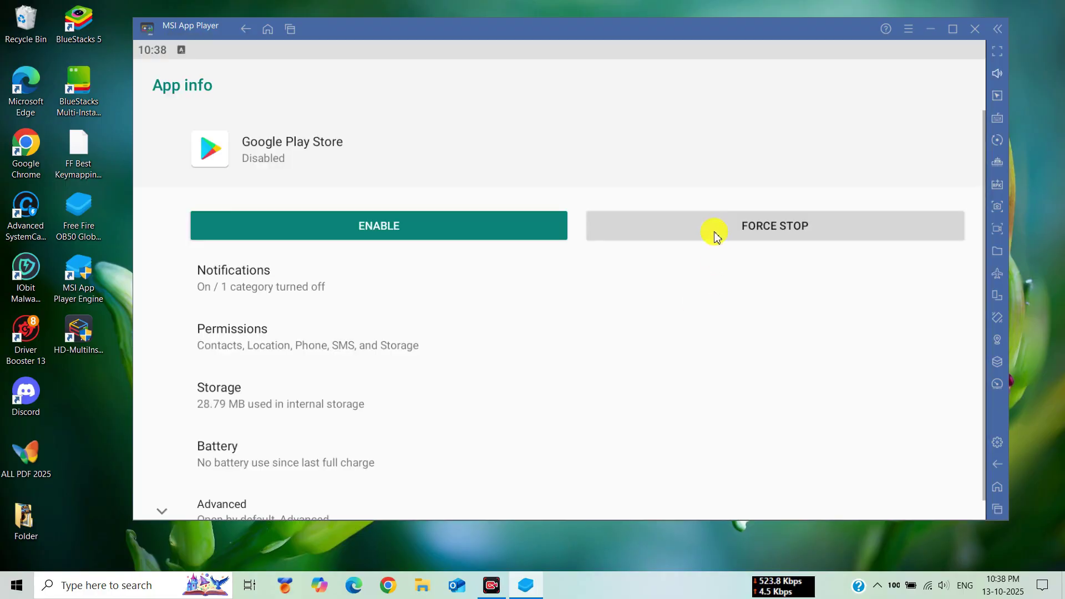
left_click(713, 225)
left_click(745, 329)
Step: Clear the storage data of Google Play Store and return to the main Android settings
left_click(391, 386)
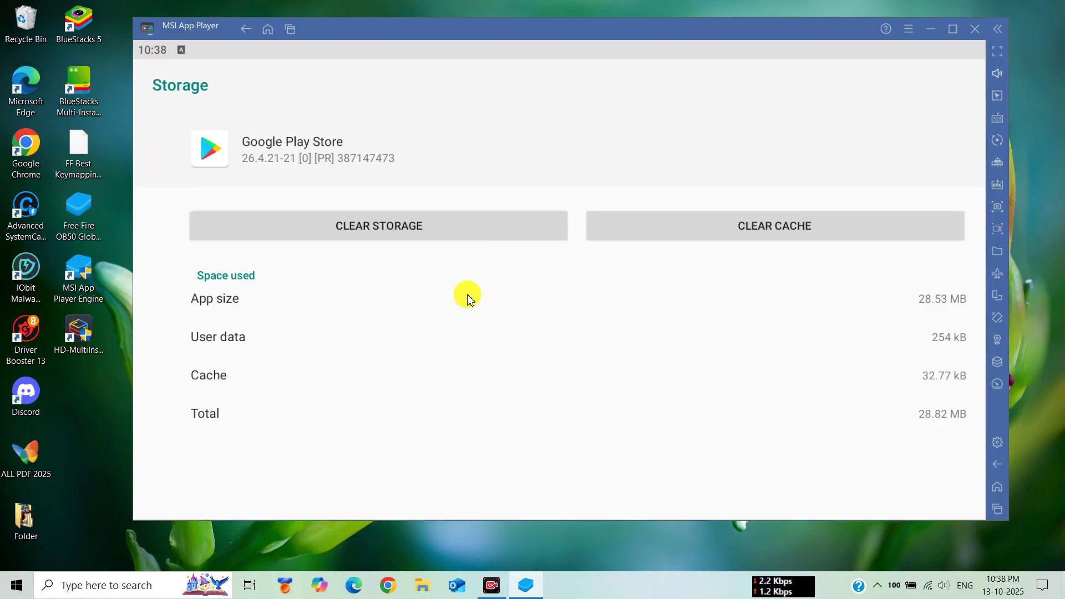
left_click(466, 232)
left_click(744, 328)
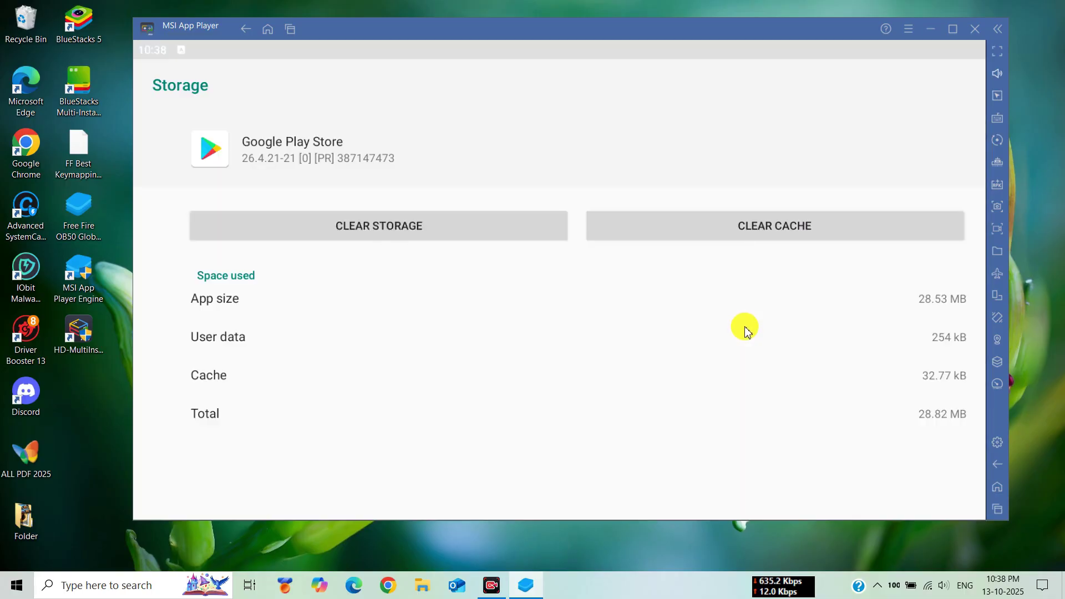
left_click(997, 466)
left_click(997, 466)
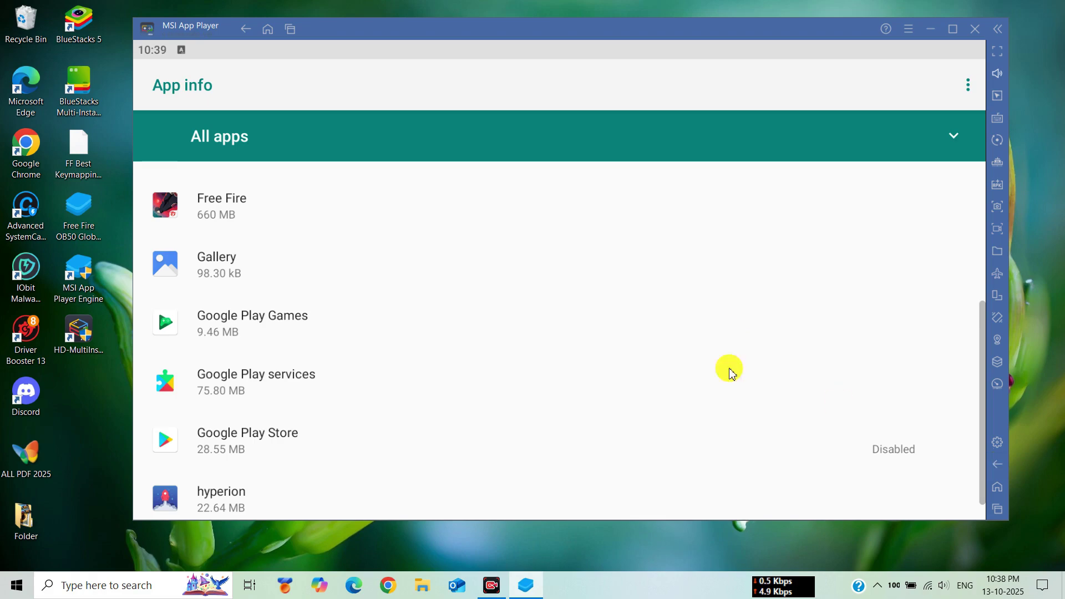
scroll(610, 338, "down", 3)
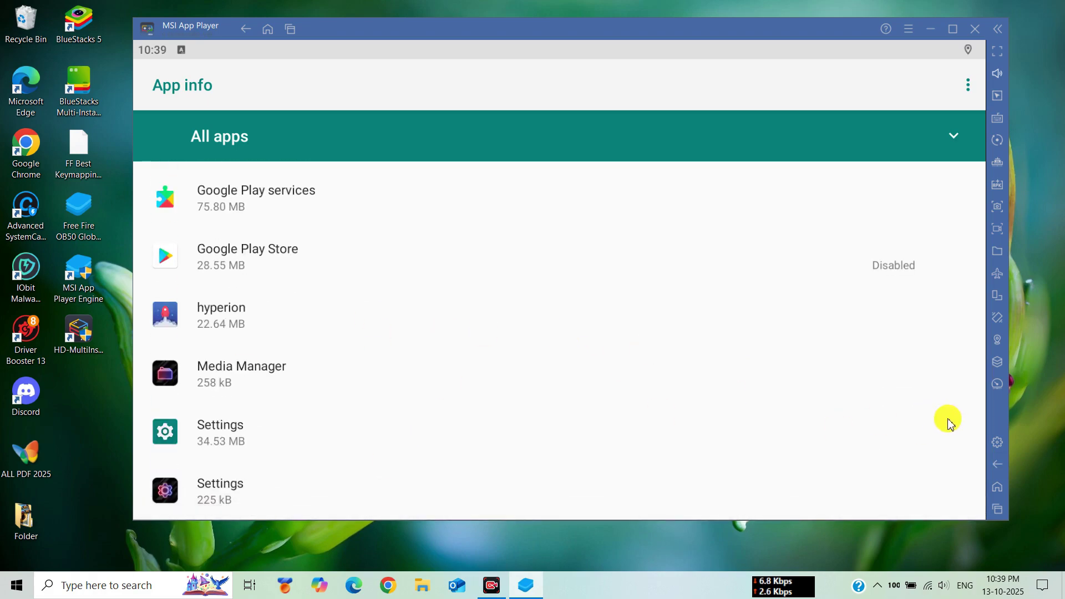
left_click(997, 464)
Step: In the Accessibility settings, turn on Large mouse pointer and set Touch & hold delay to Short
scroll(616, 389, "down", 3)
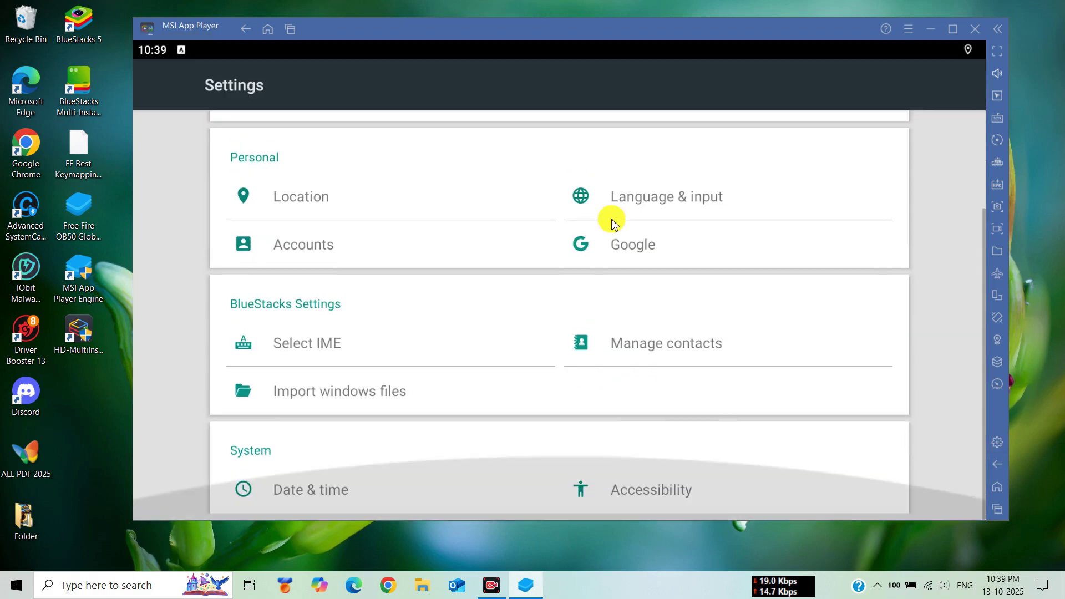
left_click(657, 489)
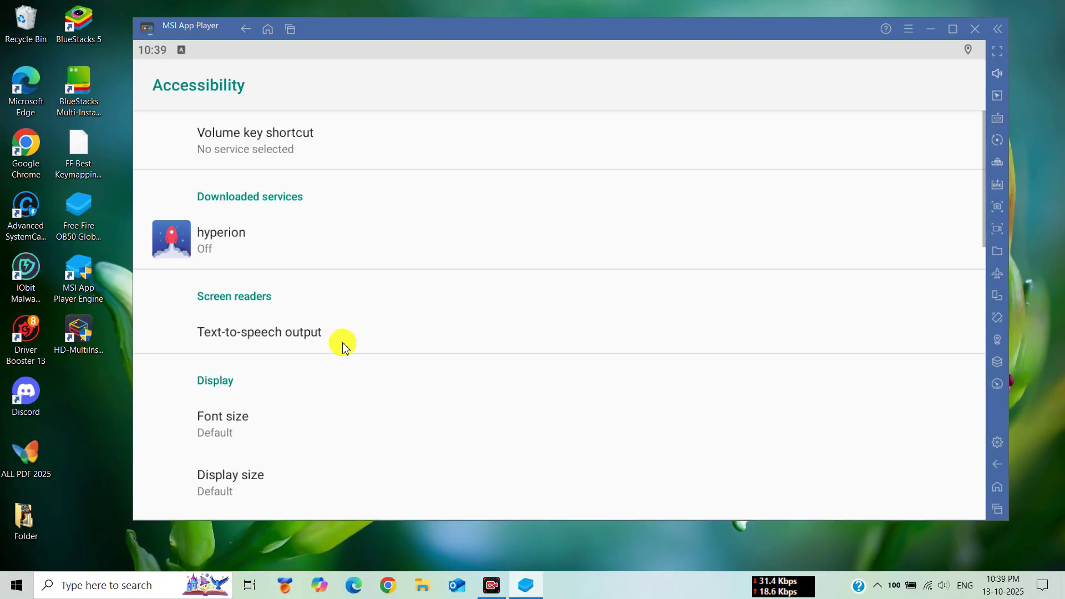
scroll(342, 348, "down", 5)
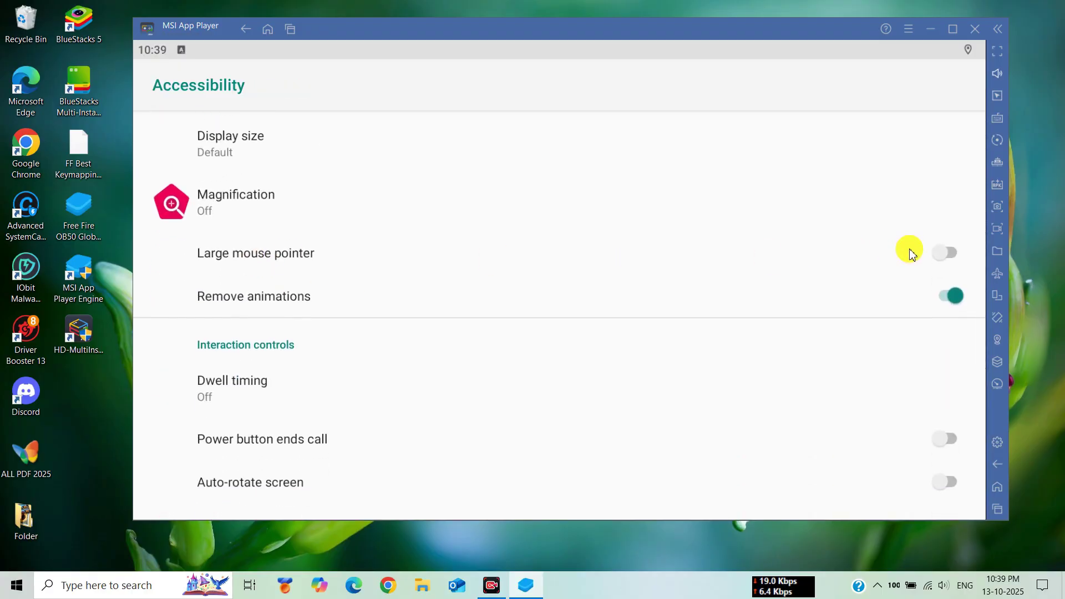
left_click(946, 254)
scroll(371, 364, "down", 3)
left_click(276, 288)
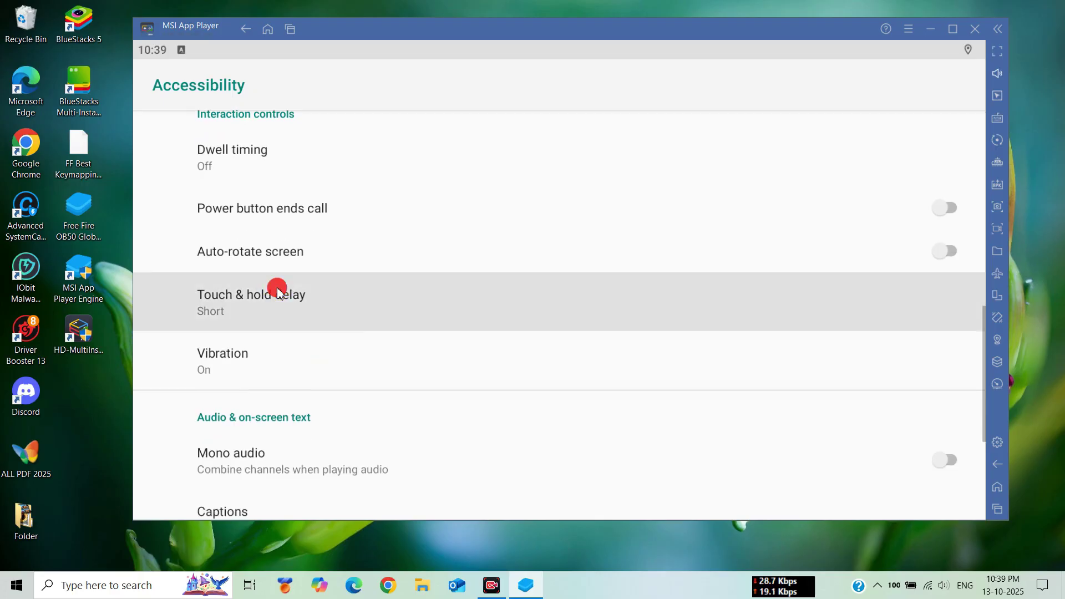
left_click(319, 333)
Step: Turn on Mono audio in the Accessibility settings and clear all recent apps
scroll(333, 355, "down", 3)
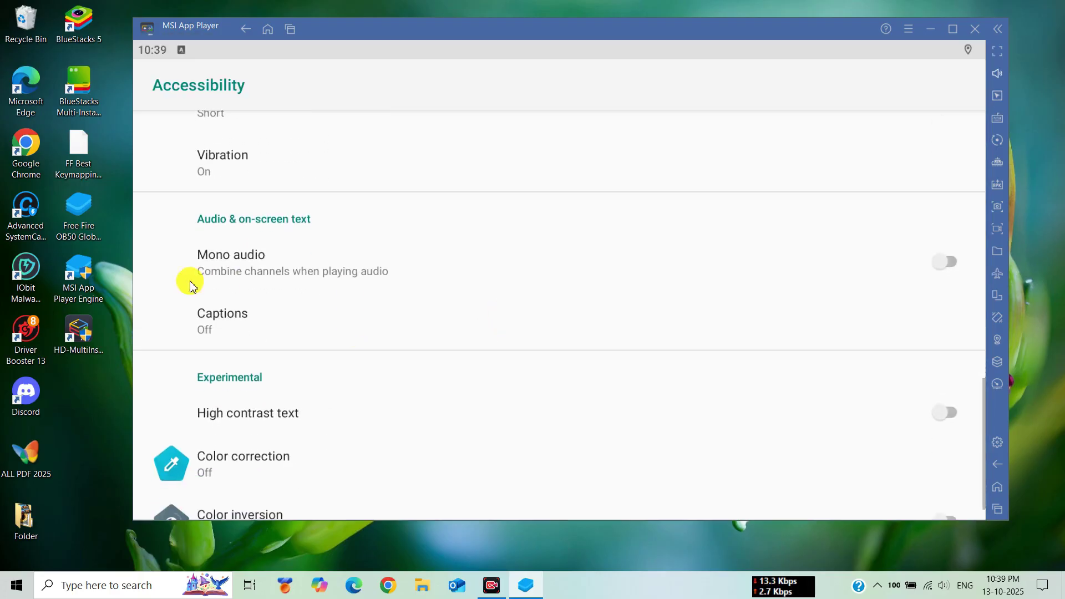
left_click(945, 264)
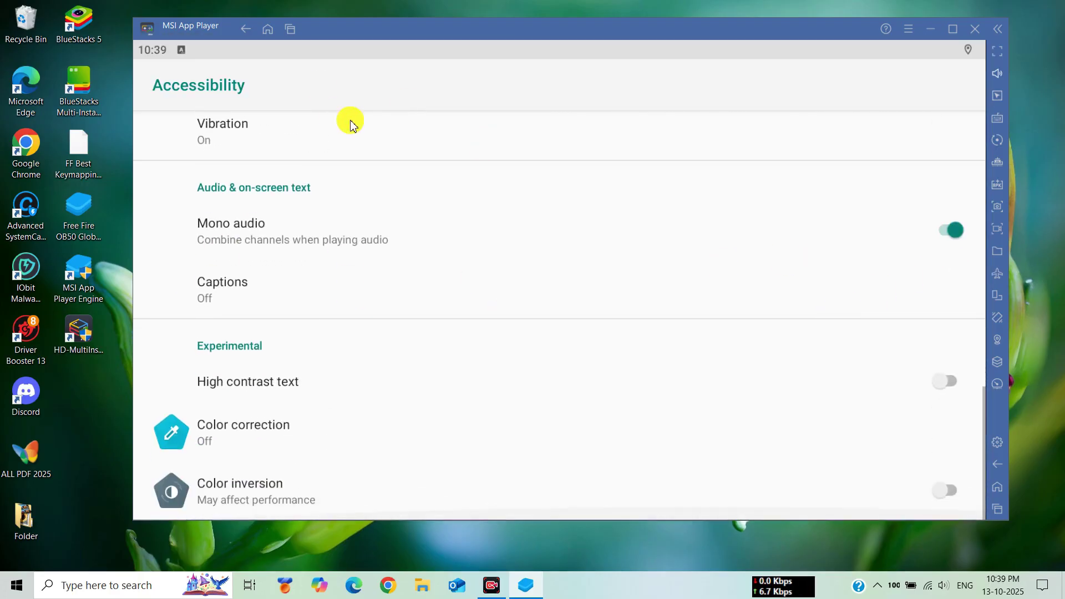
left_click(290, 30)
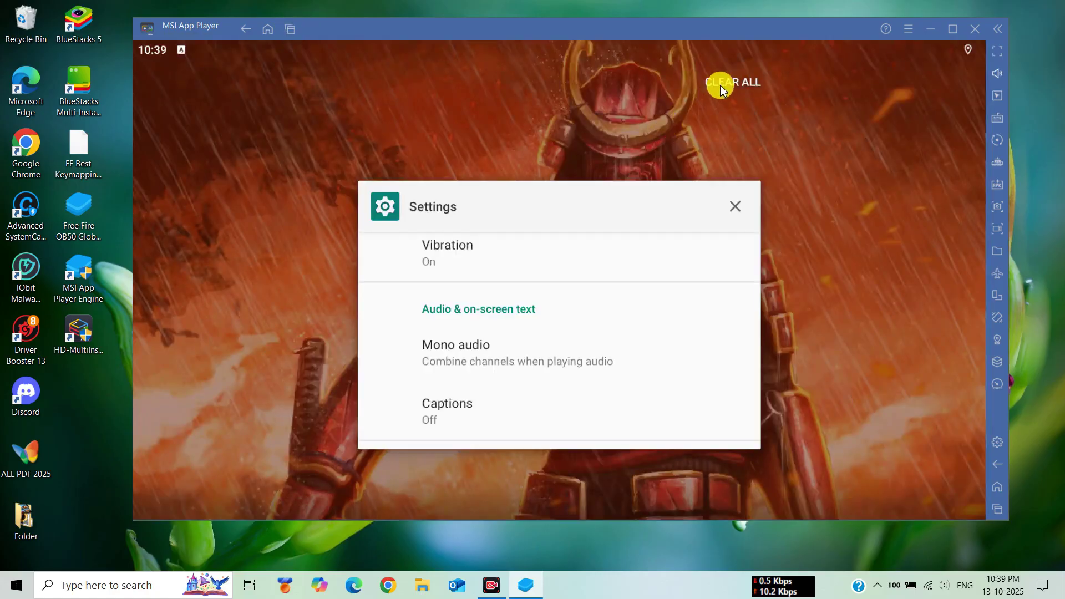
left_click(721, 80)
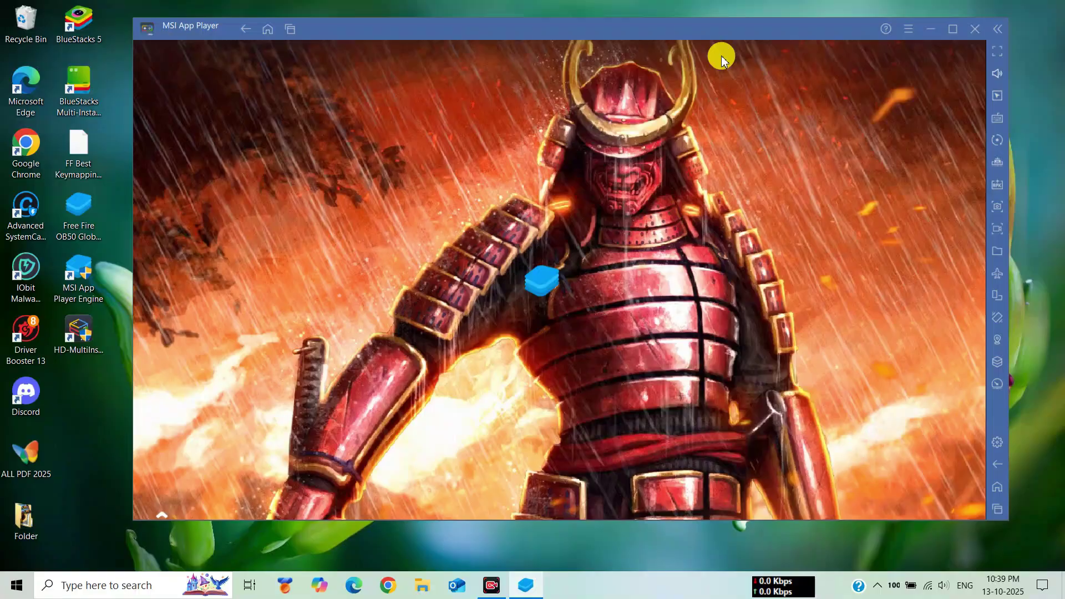
Step: Start adding a Google account from the Accounts page of the Android settings
left_click_drag(720, 52, 810, 210)
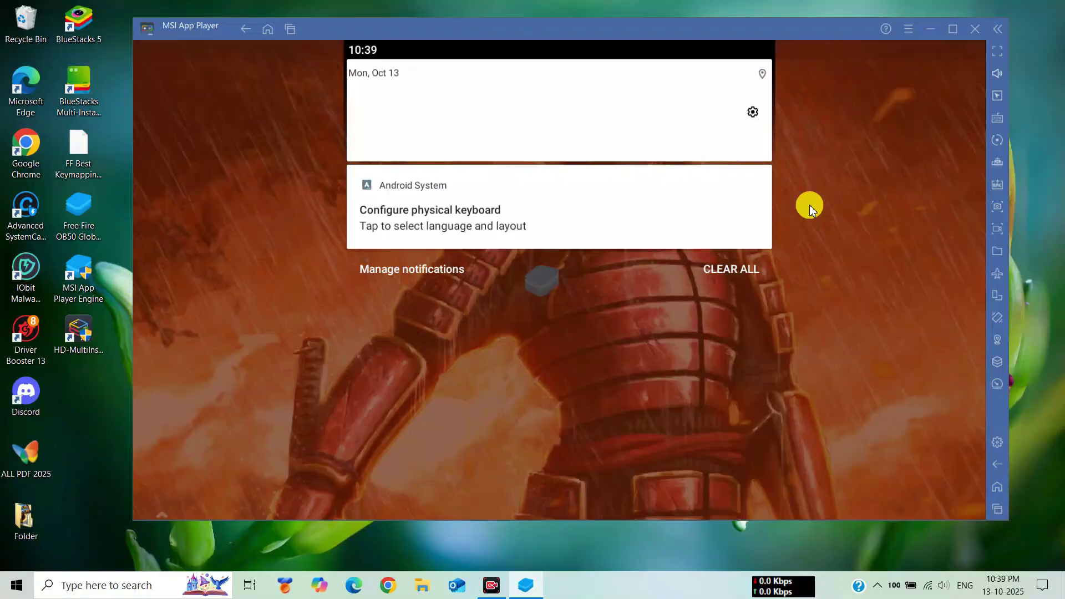
left_click(753, 112)
scroll(349, 344, "down", 1)
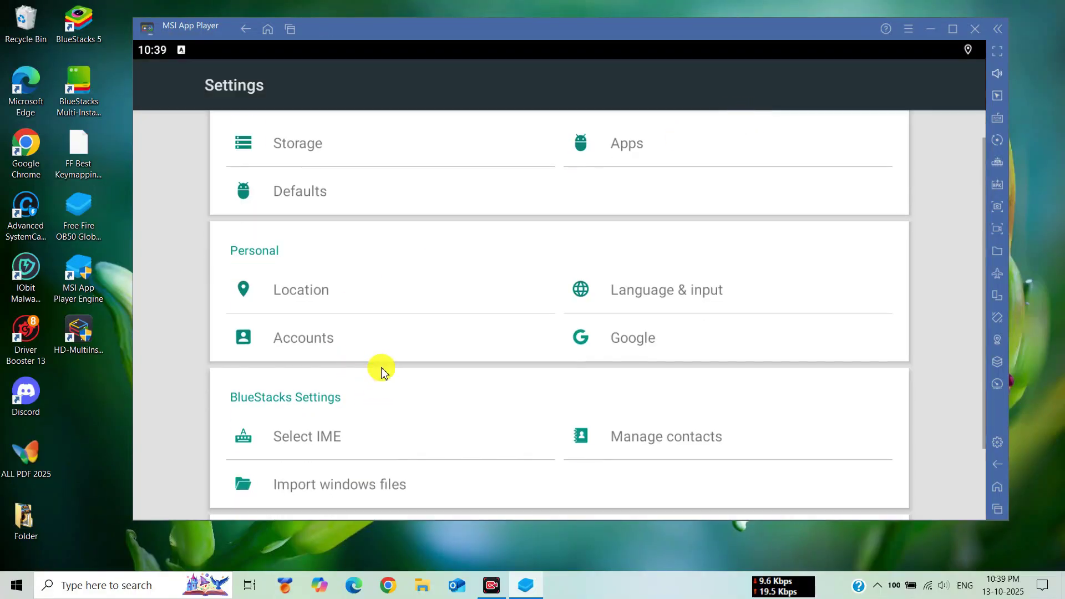
left_click(329, 333)
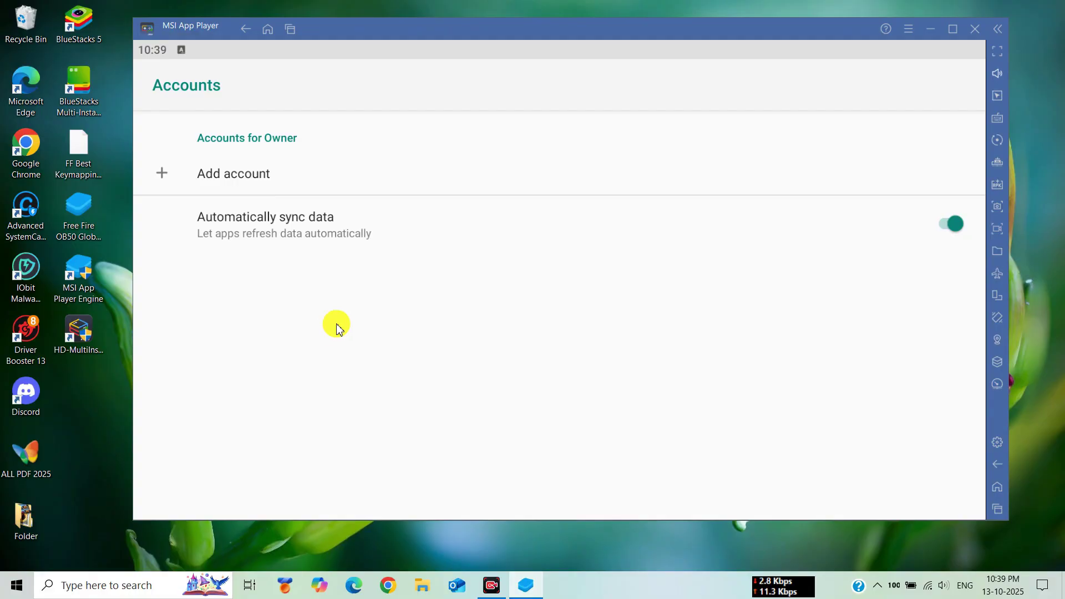
left_click(244, 192)
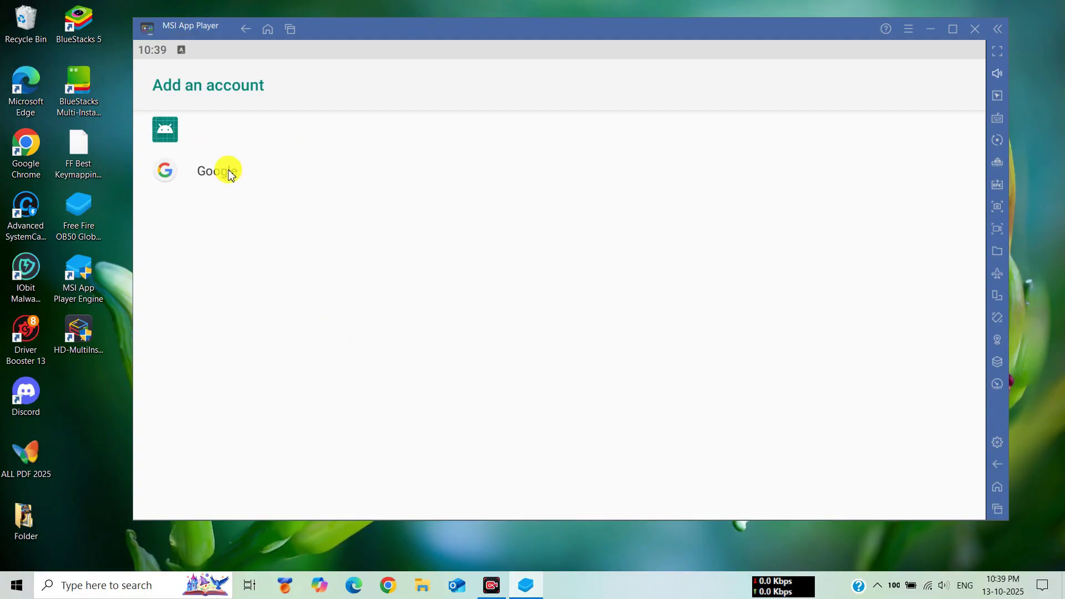
left_click(217, 173)
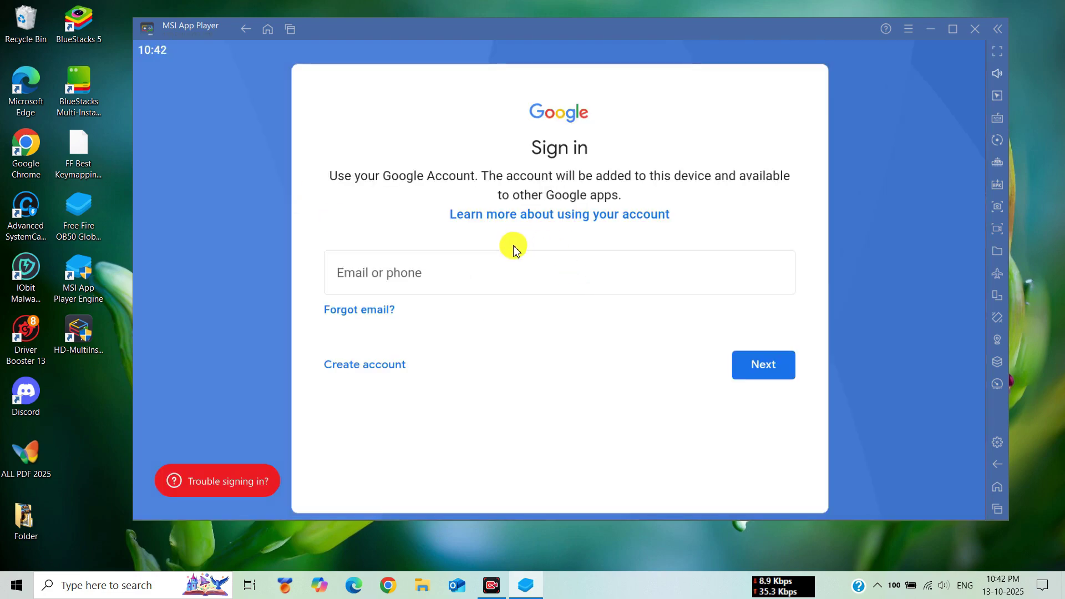
Step: Sign in with the Google account's e-mail and password and agree to the Google terms of service
left_click(502, 270)
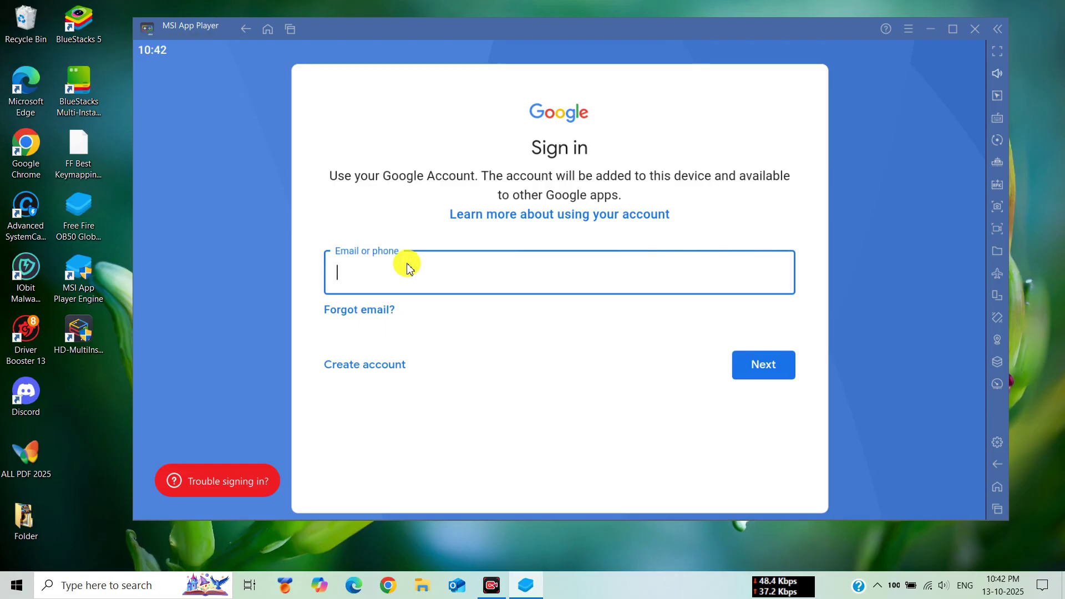
key("ctrl+v")
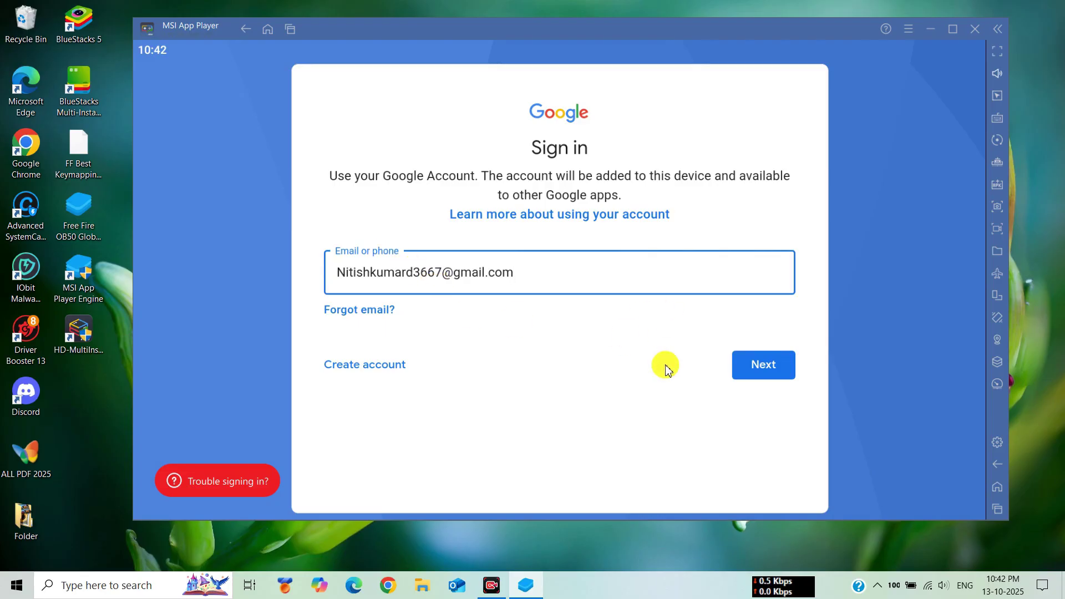
left_click(754, 361)
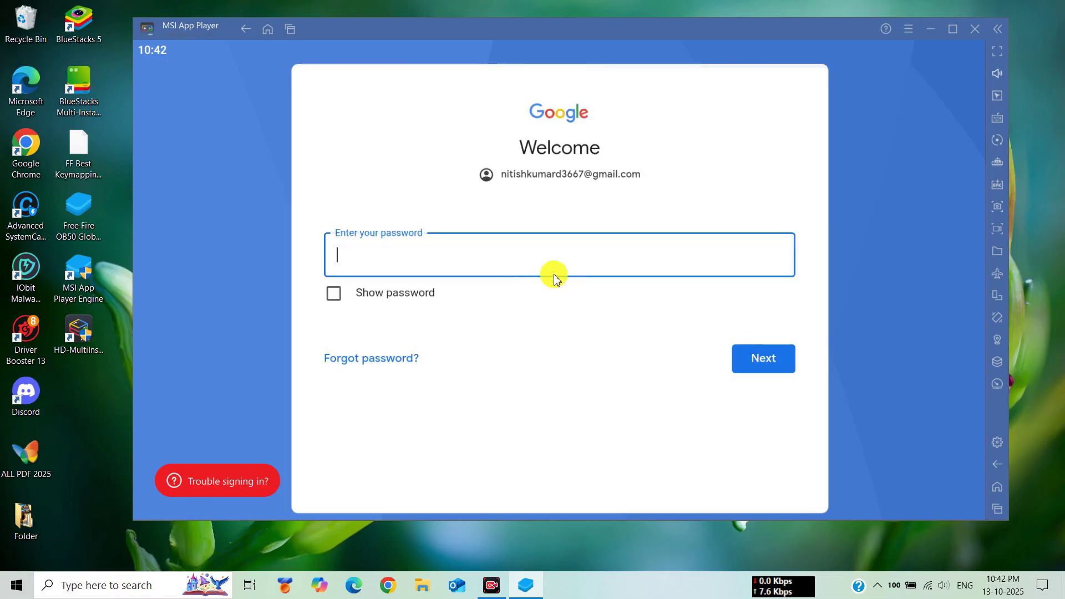
left_click(495, 256)
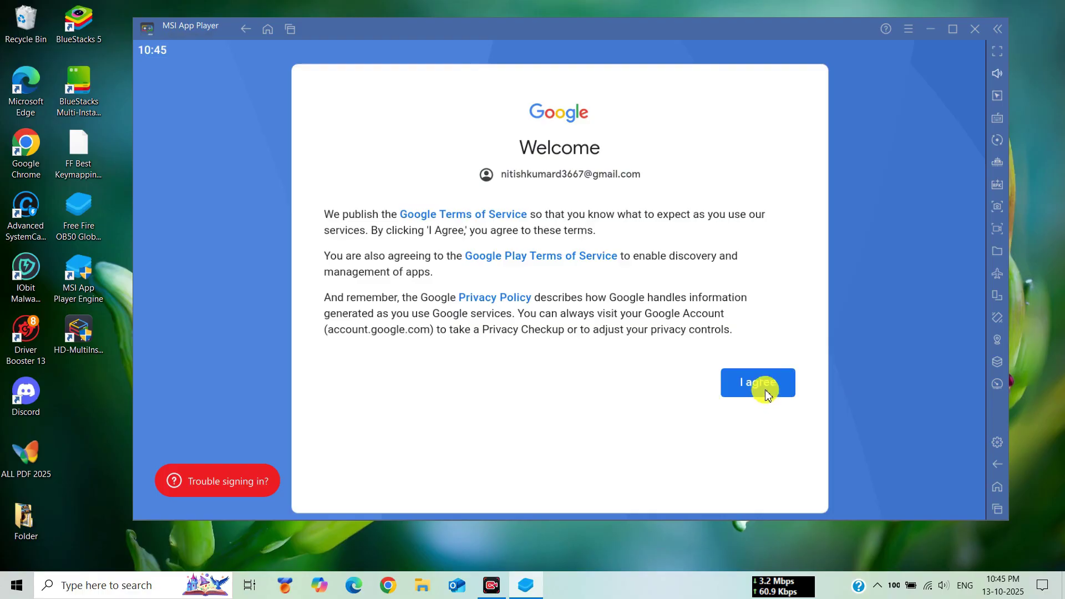
left_click(768, 391)
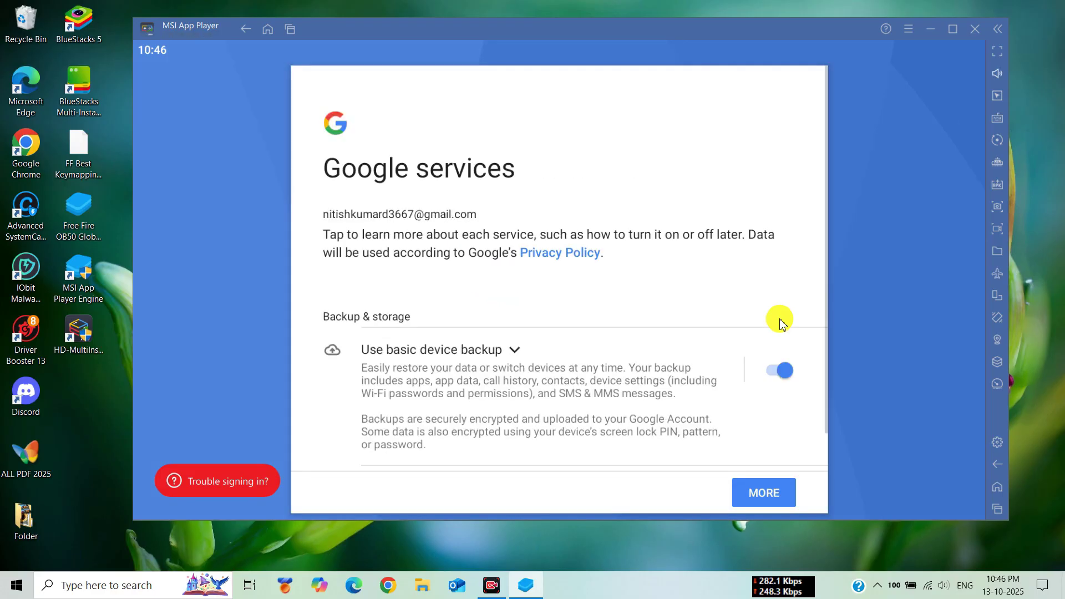
Step: Accept the Google services settings with basic device backup turned off, and leave the Play Store for the home screen
left_click(777, 368)
left_click(777, 492)
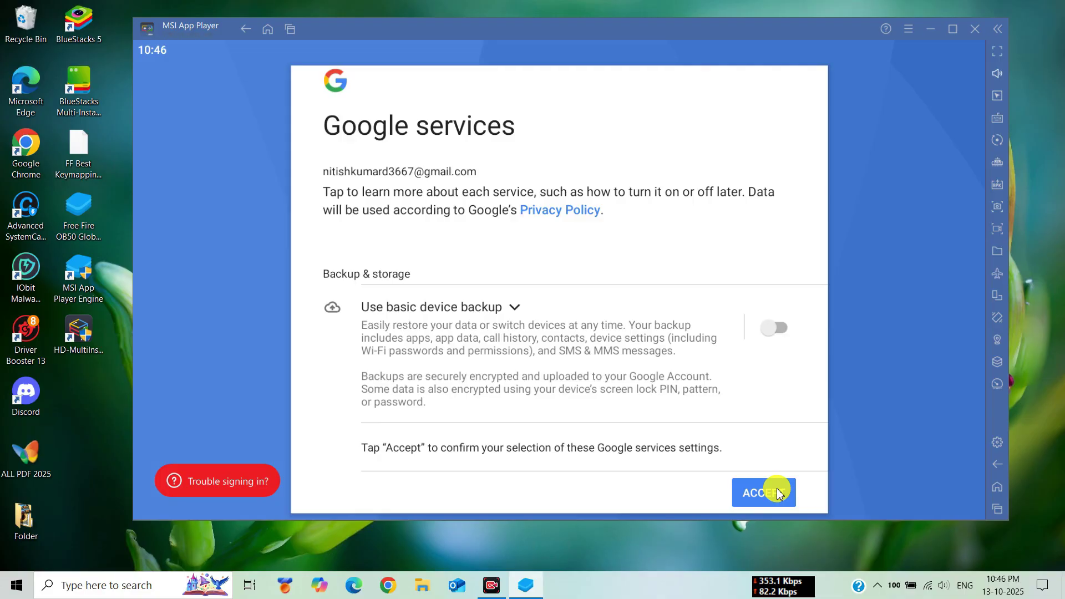
left_click(778, 494)
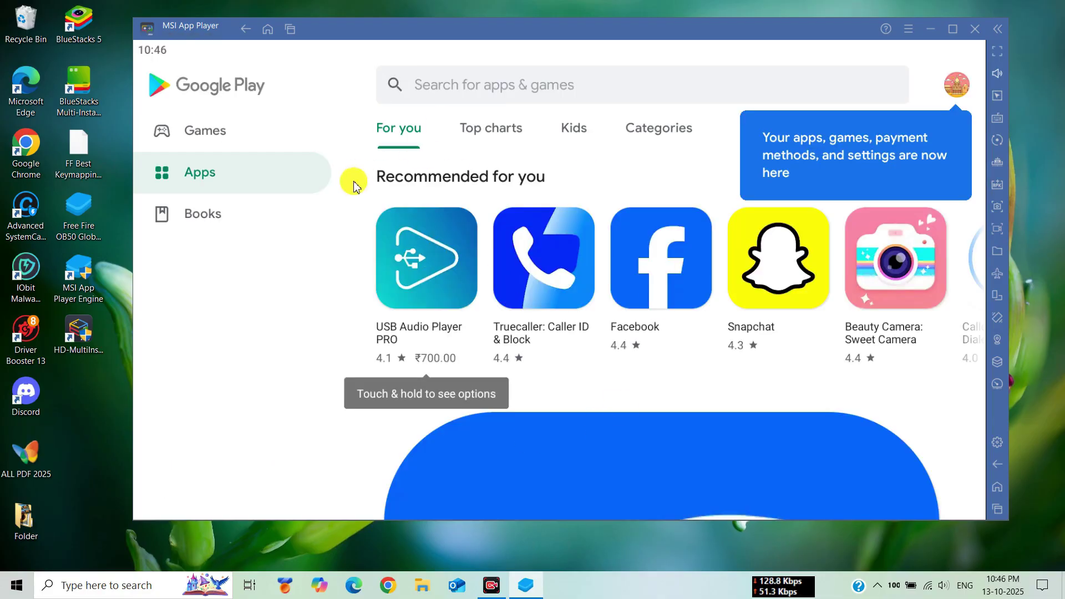
left_click(290, 29)
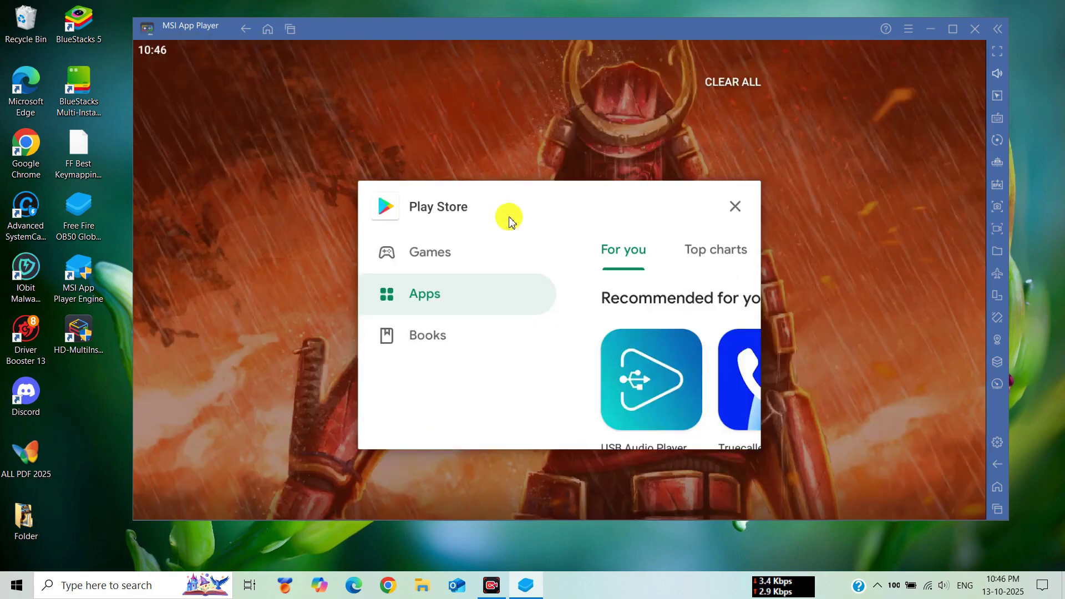
left_click(888, 234)
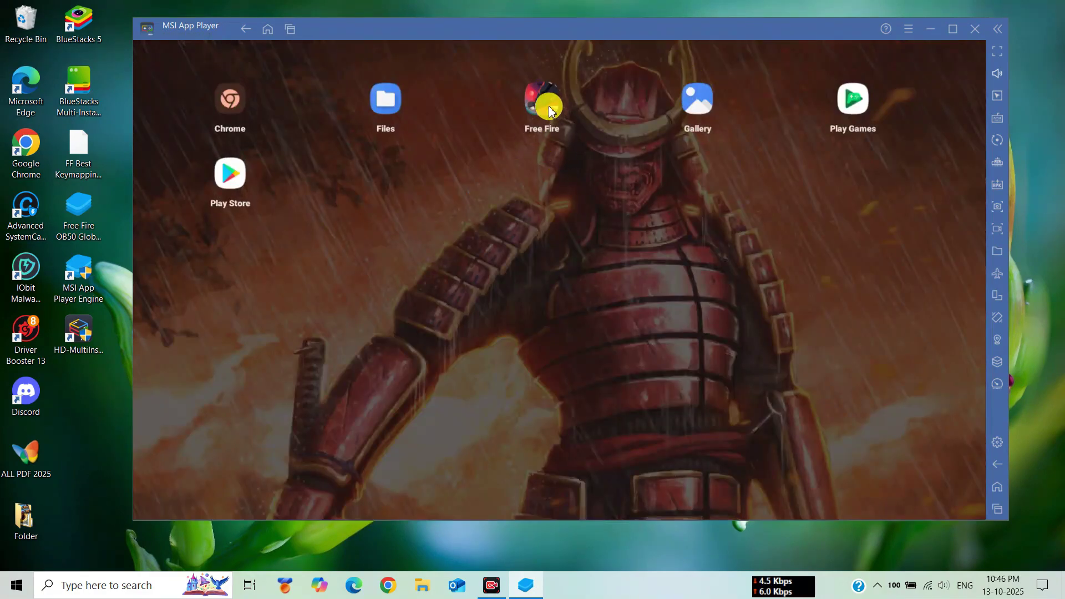
Step: Launch Free Fire from the home screen and confirm its access request for reading account data
left_click(550, 108)
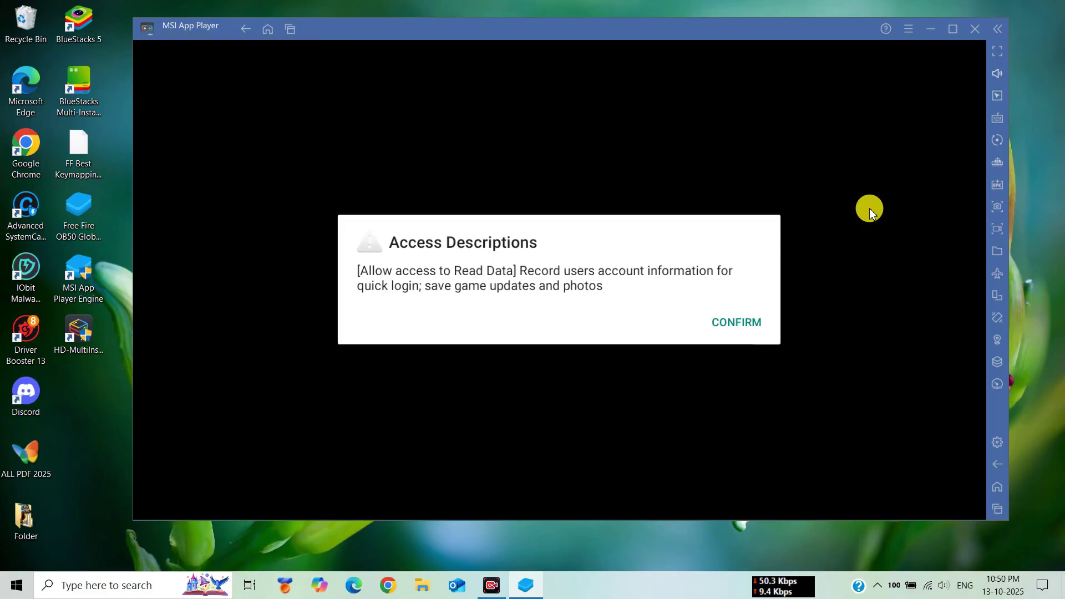
left_click(744, 324)
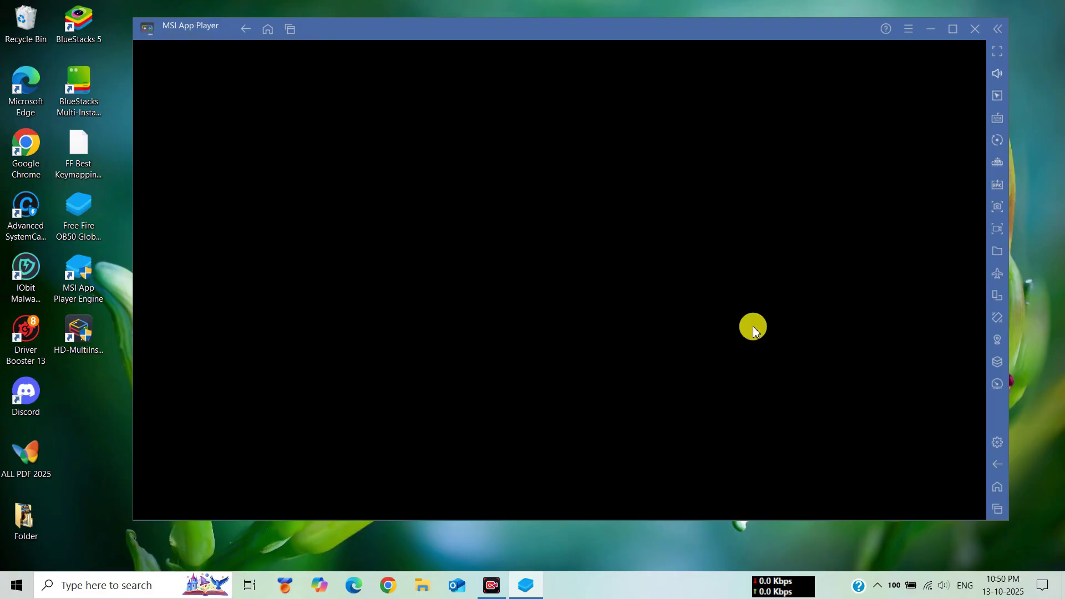
left_click(752, 327)
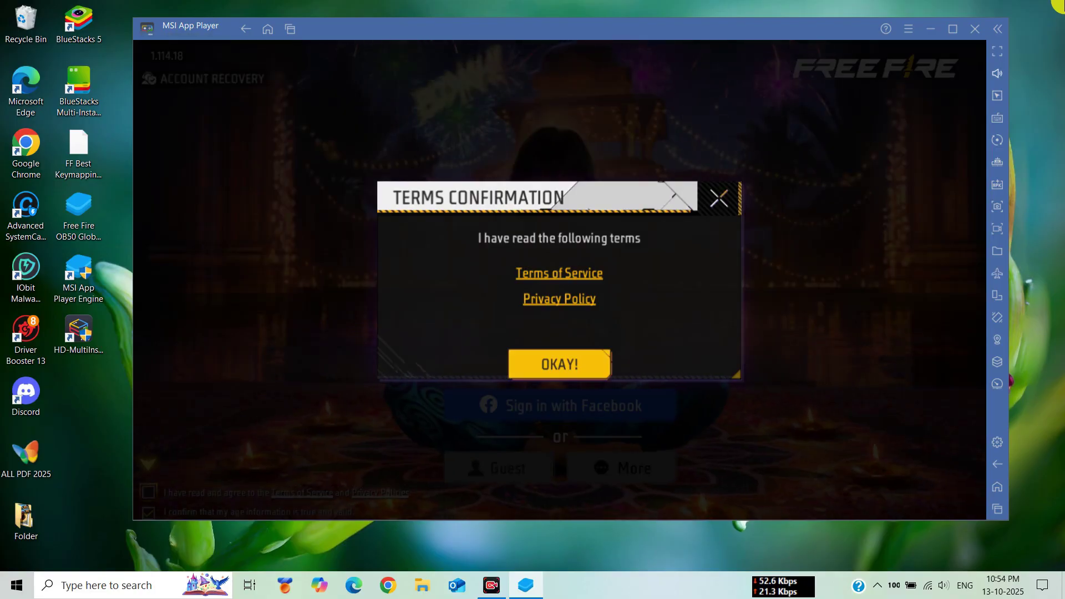
Step: Accept the Free Fire terms confirmation and sign in to the game with Google
left_click(547, 355)
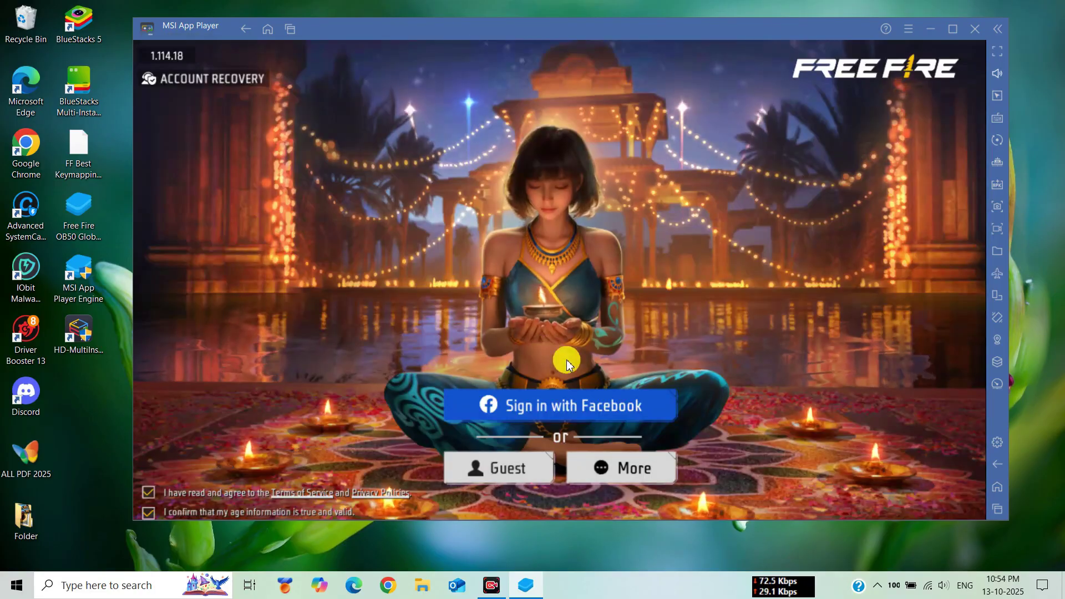
left_click(621, 467)
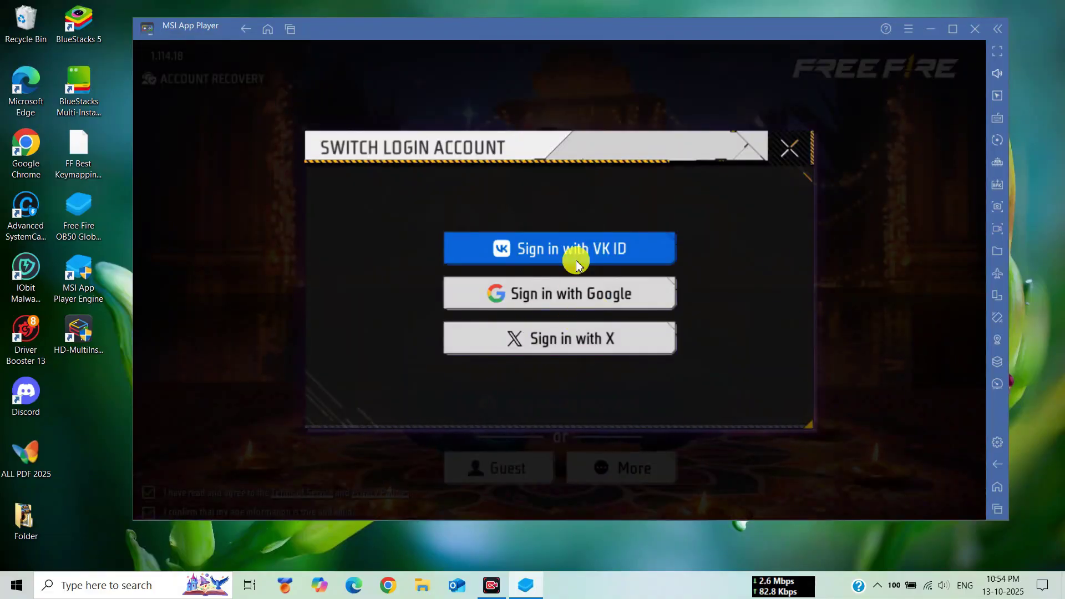
left_click(571, 292)
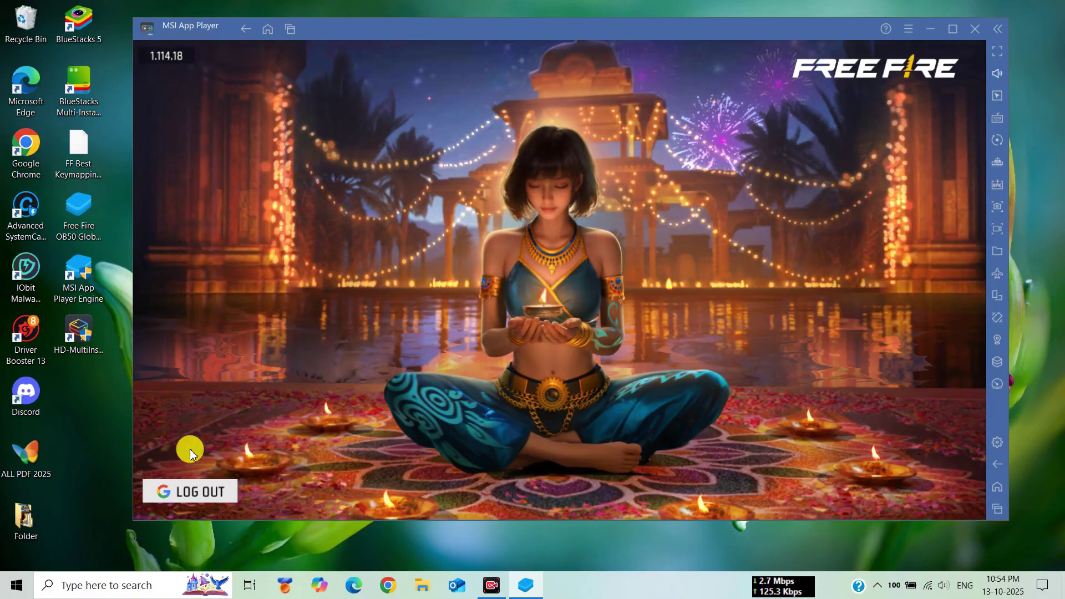
Step: Enter the game lobby and confirm the Free Fire India notice
left_click(472, 380)
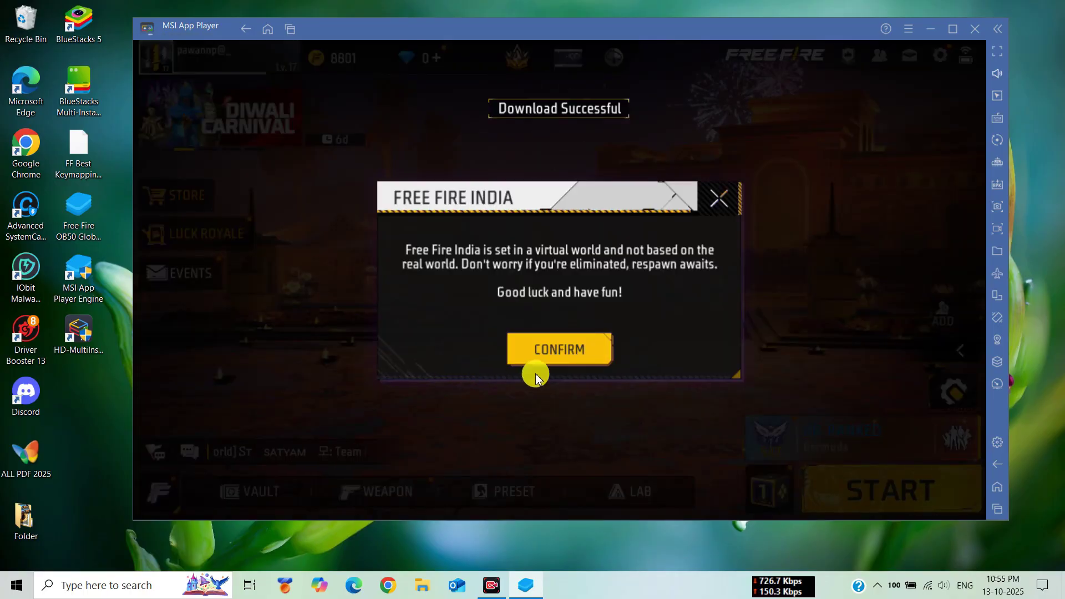
left_click(559, 360)
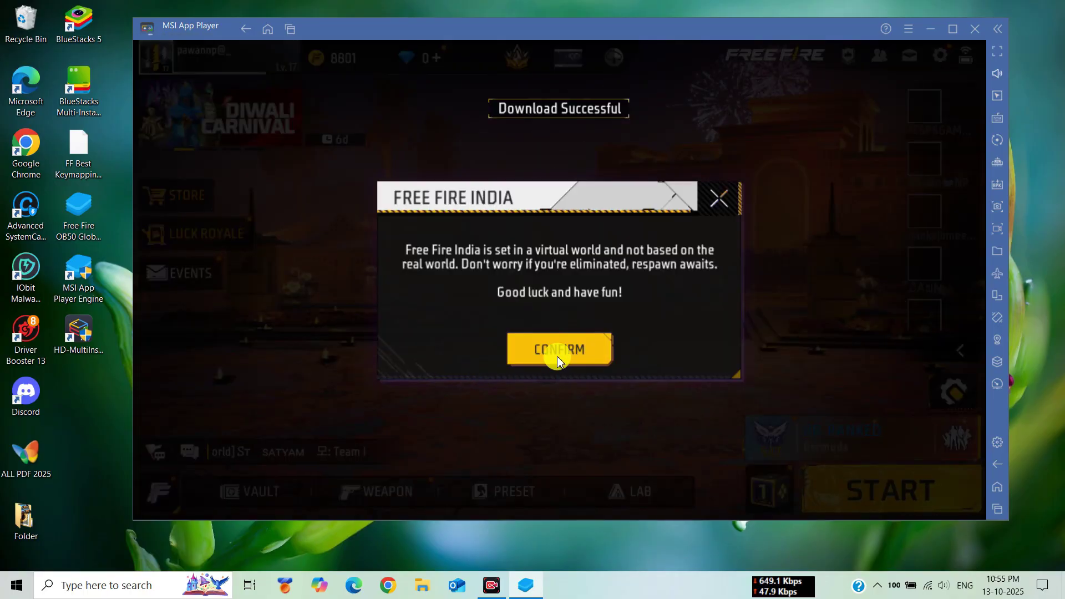
left_click(558, 360)
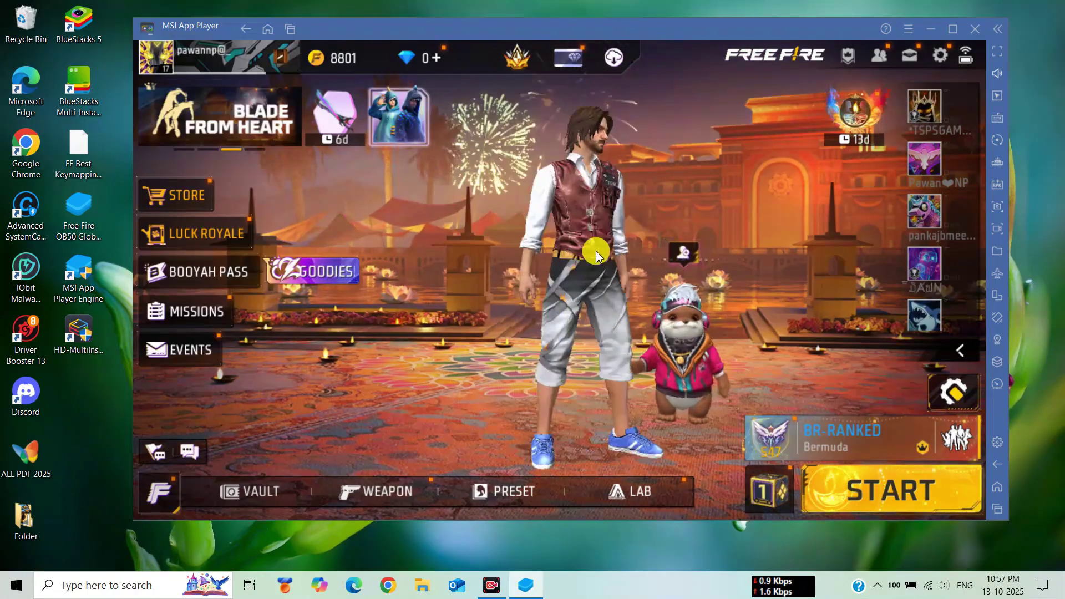
Step: Clear the browser cache in the Account & Basic section of the game settings
left_click(946, 57)
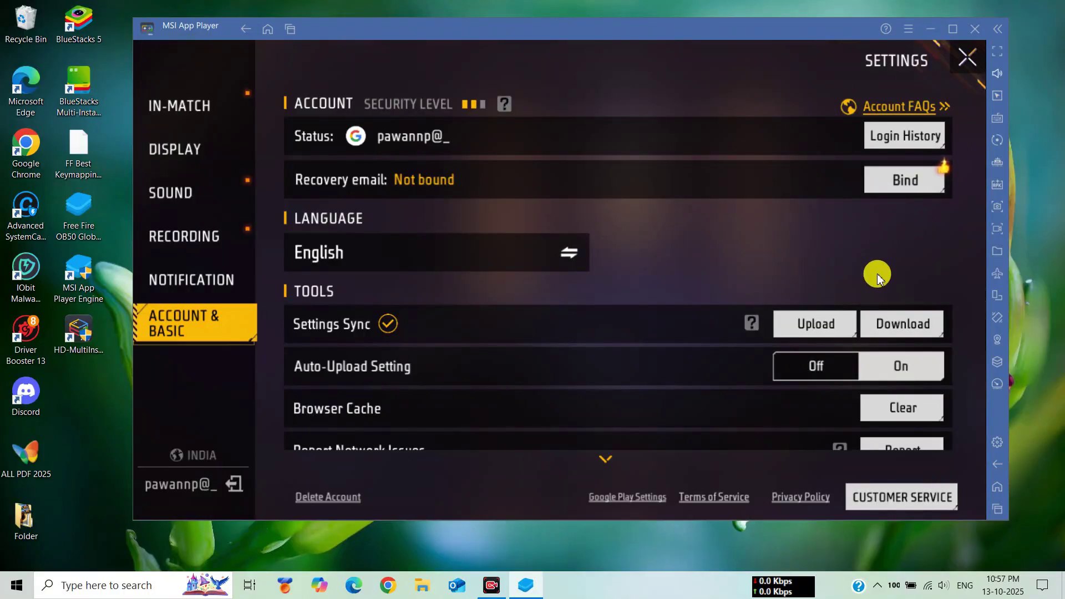
left_click(901, 408)
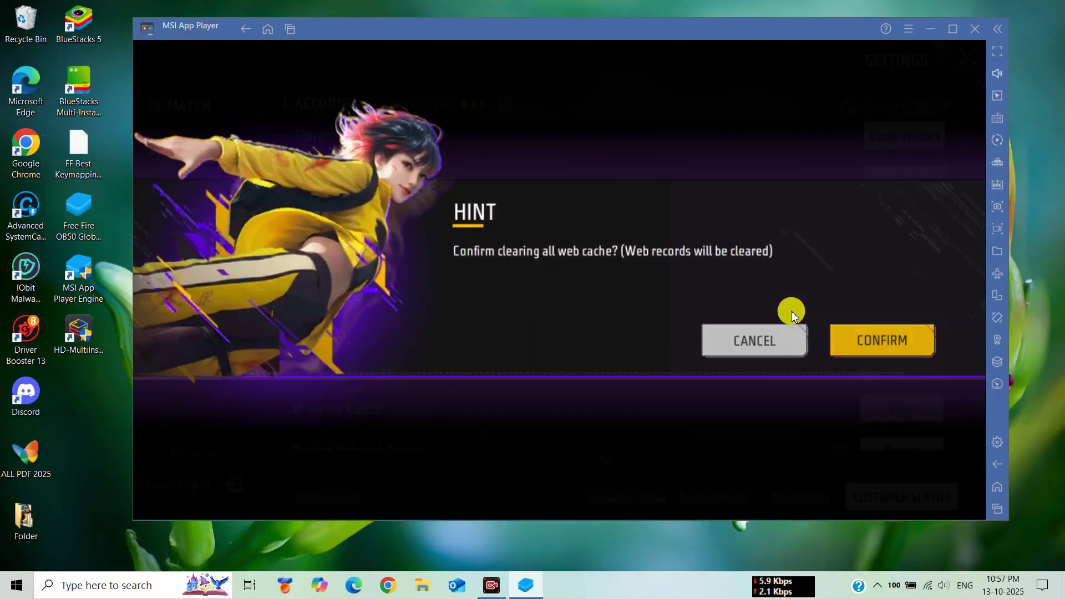
left_click(875, 341)
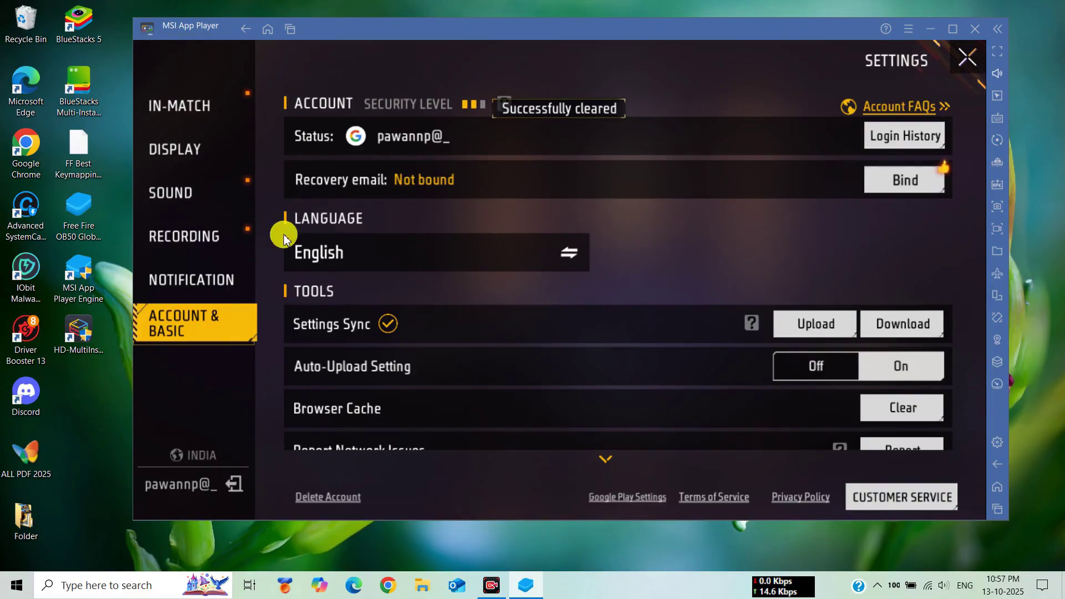
Step: Review the in-match HUD, Controls and Information settings, including shooting, movement and notification options
left_click(212, 98)
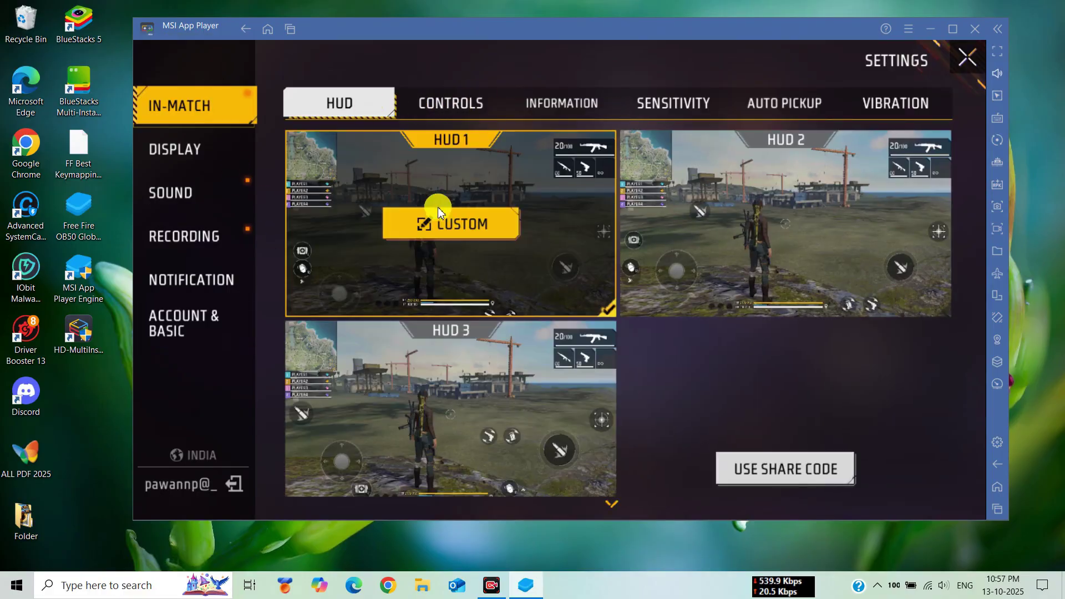
left_click(451, 103)
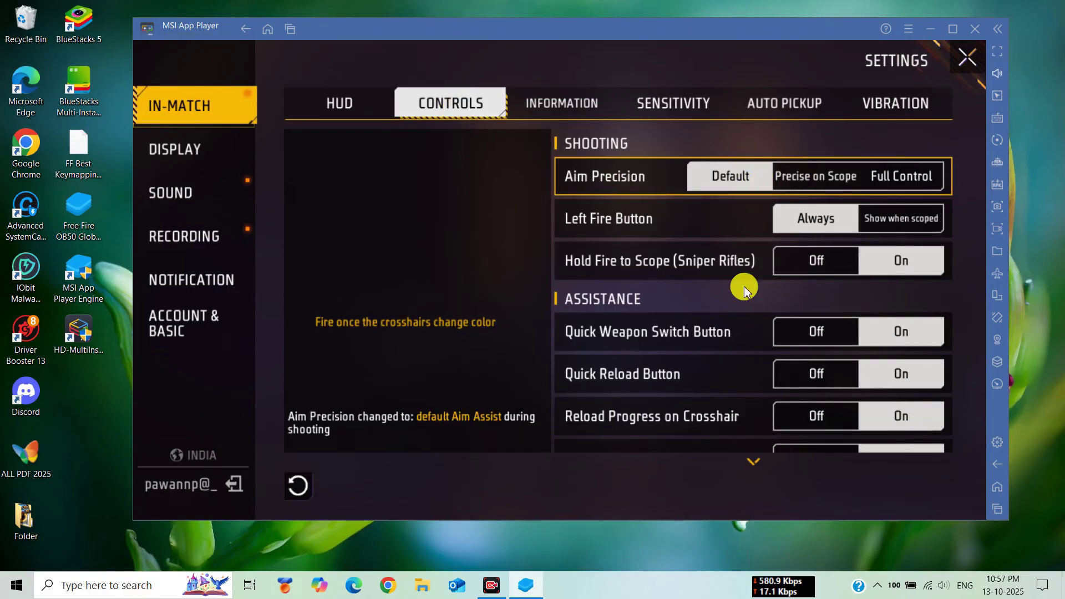
scroll(716, 242, "down", 5)
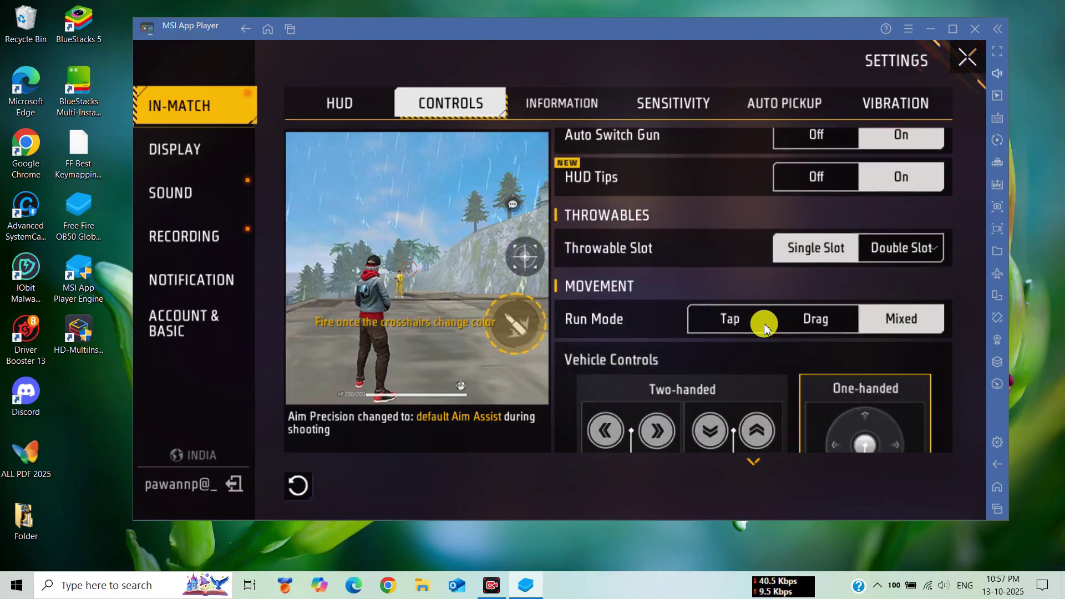
scroll(764, 327, "down", 3)
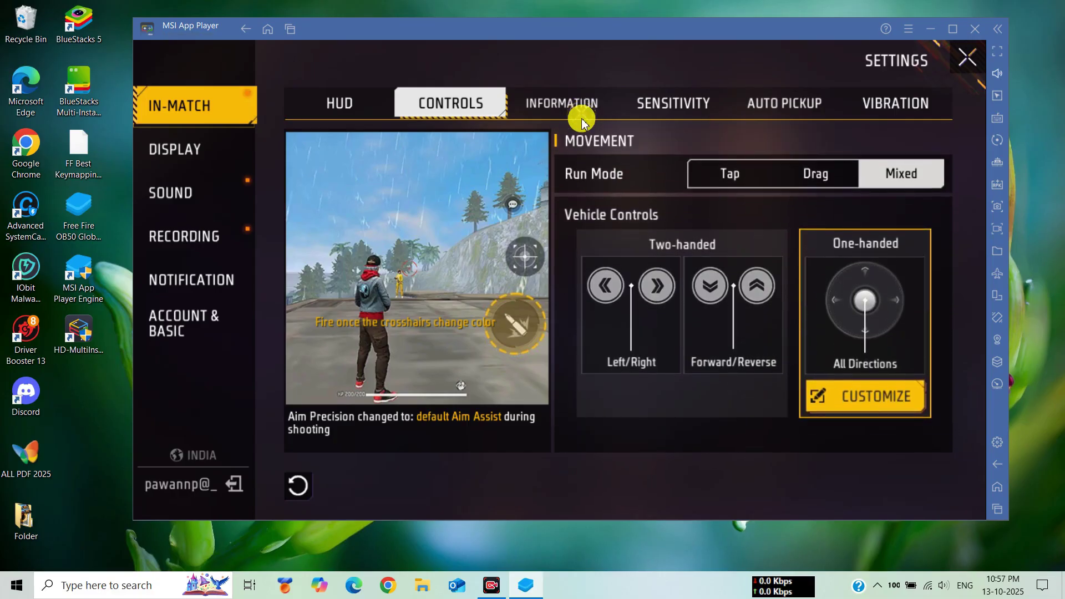
left_click(582, 121)
scroll(751, 317, "down", 5)
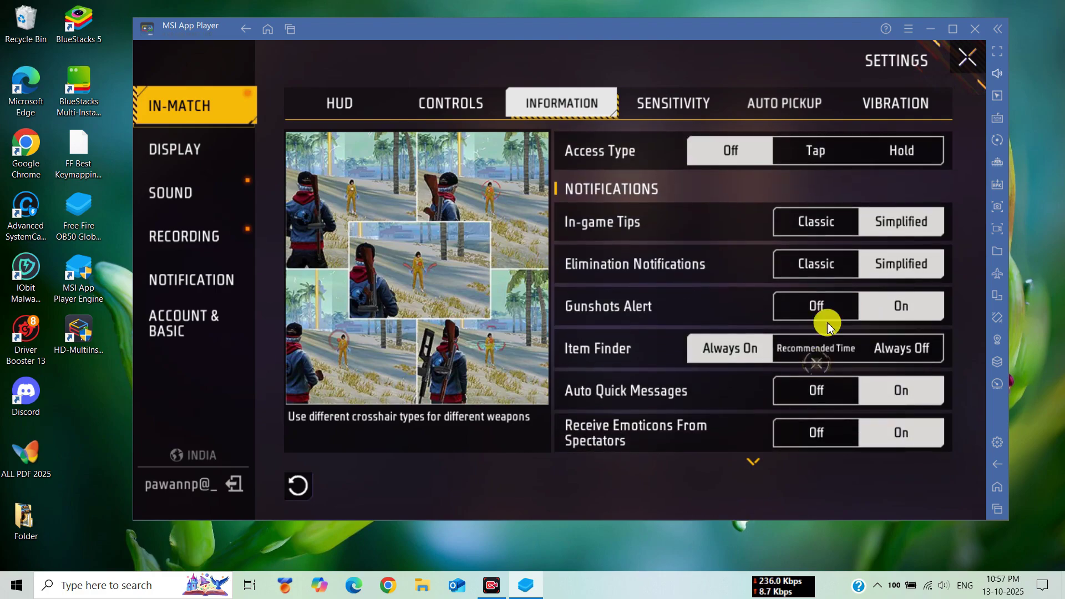
scroll(828, 326, "down", 3)
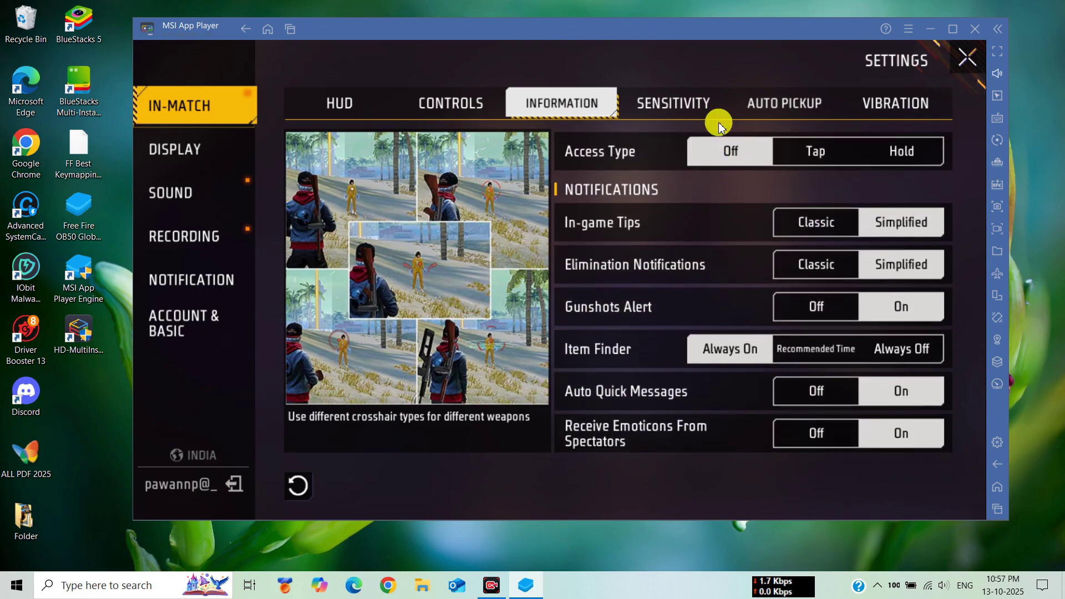
Step: Set the in-match sensitivity to 83 for General, 81 for Red Dot and 95 for Free Camera Button
left_click(694, 103)
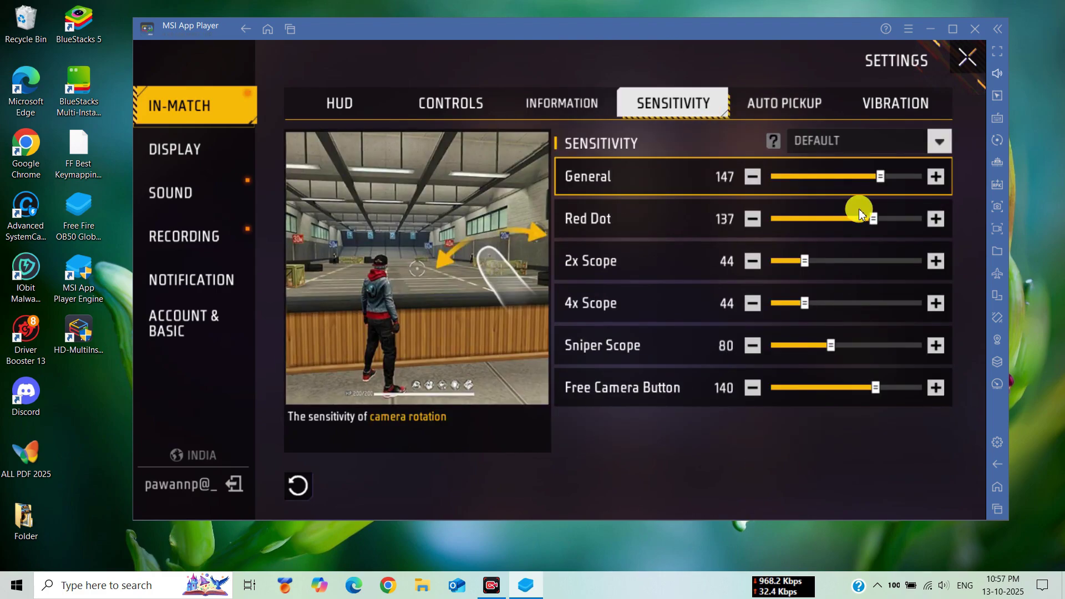
left_click(798, 105)
left_click(700, 106)
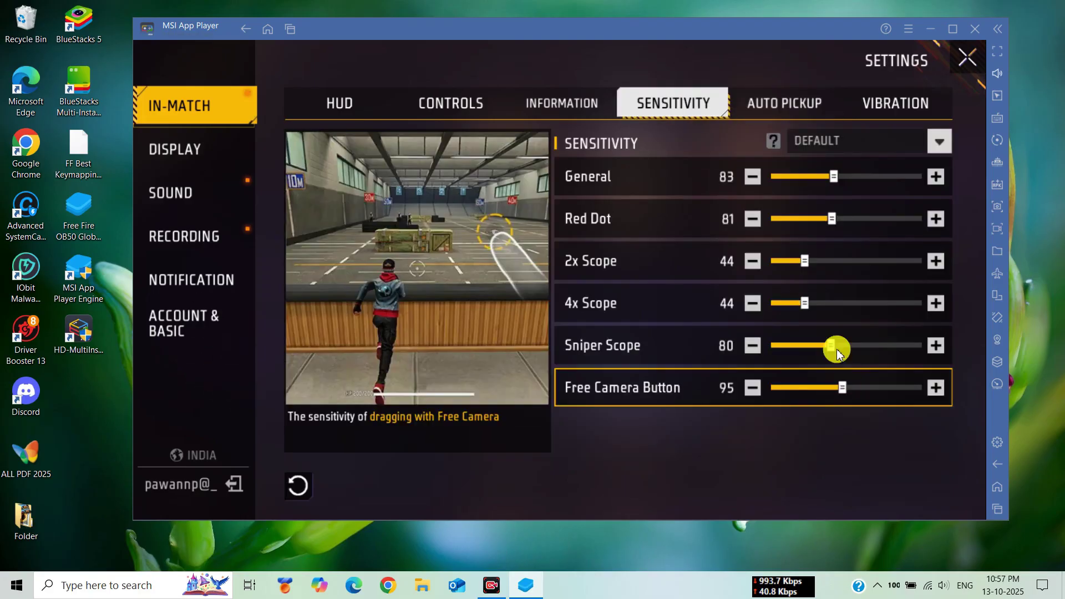
Step: Look through the Auto Pickup, Vibration and HUD settings and the Auto-Upload Setting under Account & Basic
left_click(911, 103)
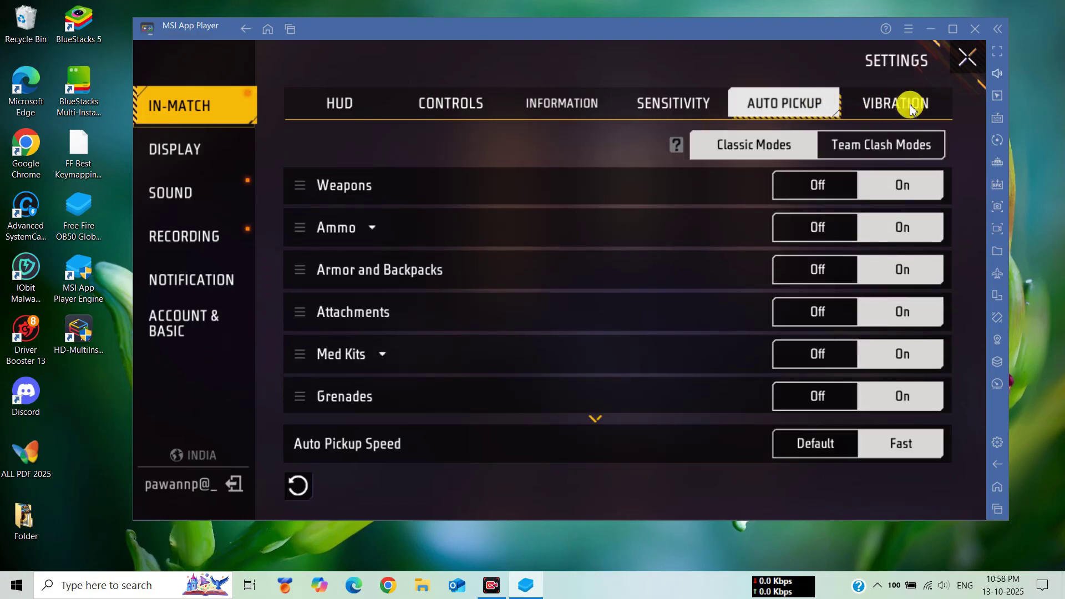
left_click(361, 111)
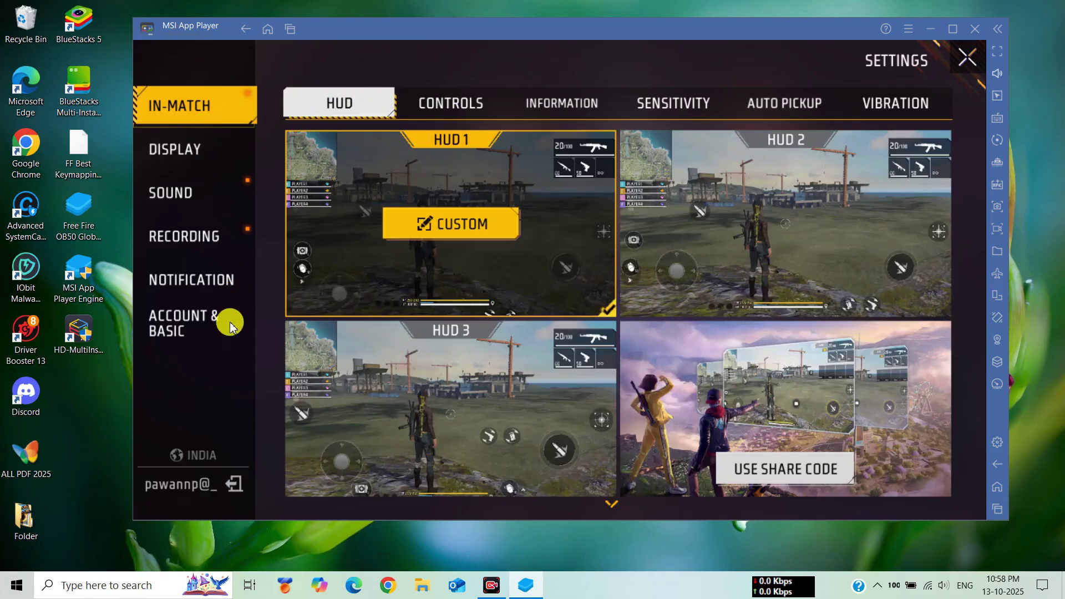
left_click(225, 321)
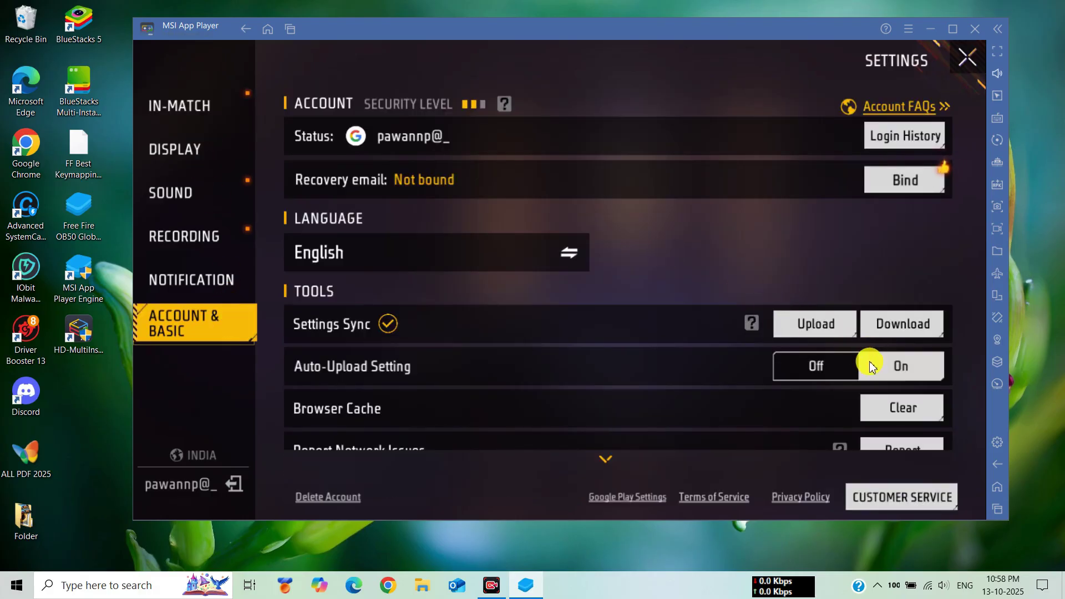
left_click(853, 374)
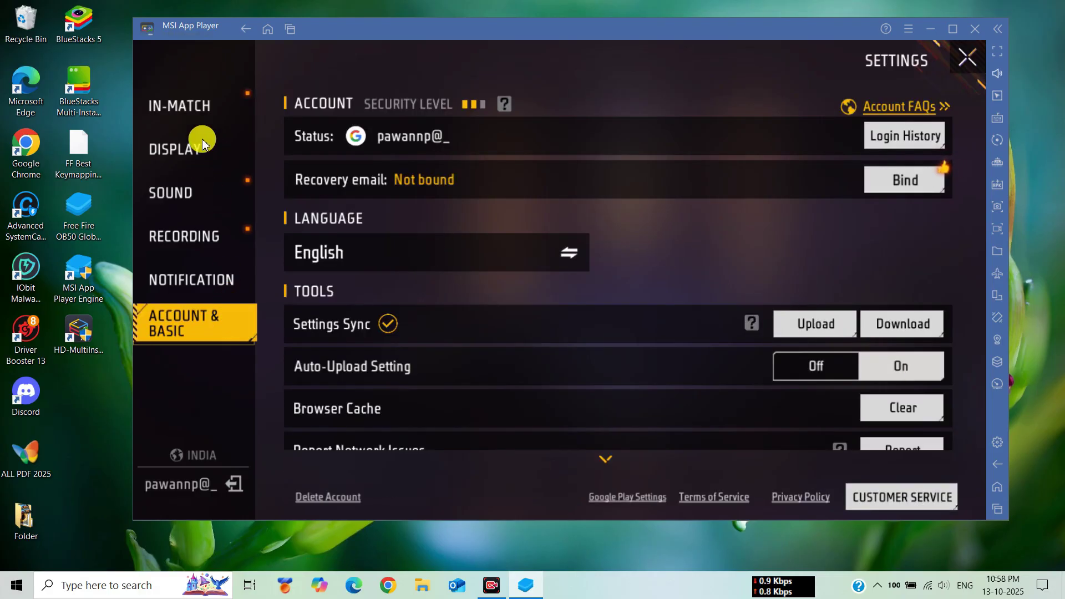
Step: Turn on Visual Effects in the display settings, and check the sound and recording settings
left_click(203, 147)
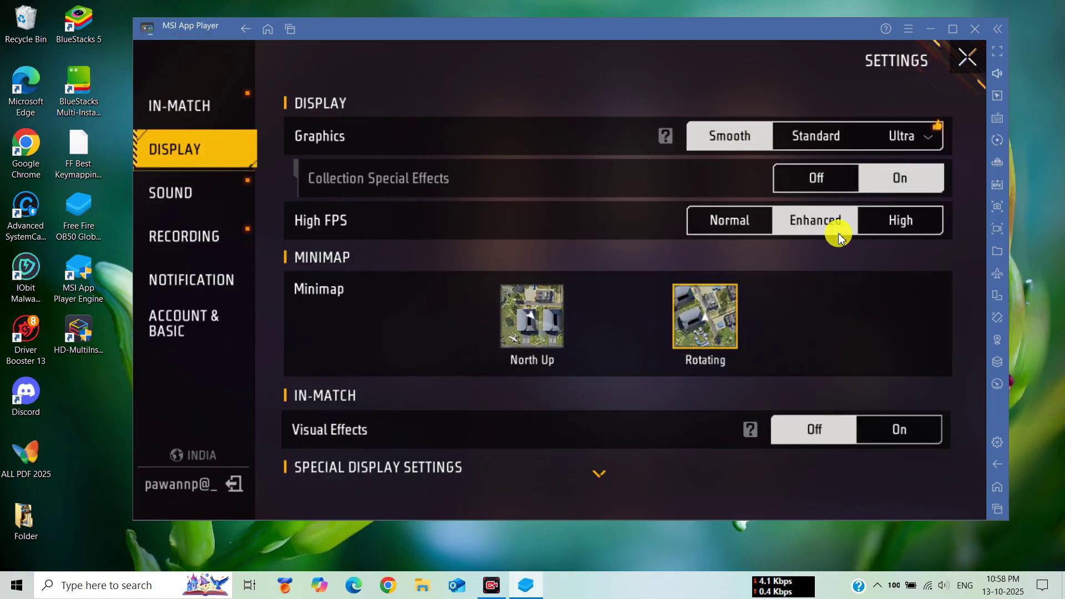
left_click(153, 205)
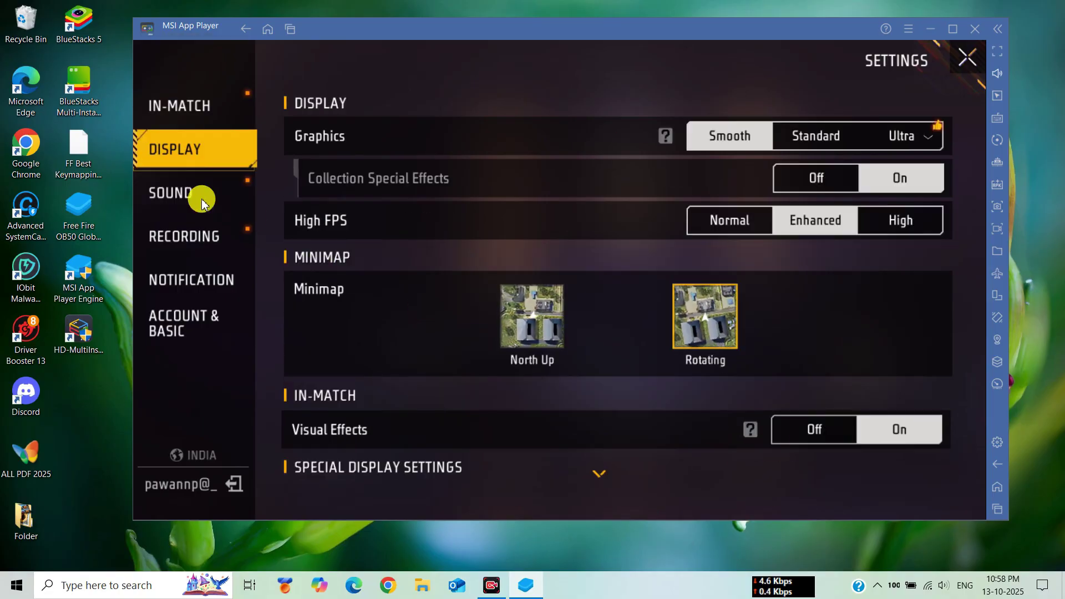
left_click(230, 208)
left_click(178, 234)
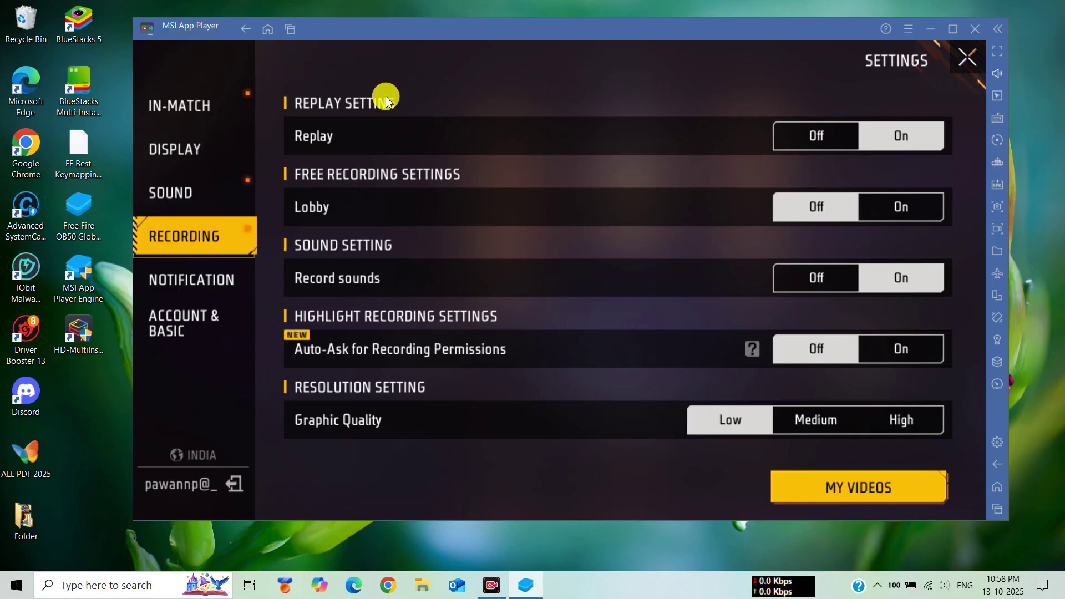
Step: Open the custom layout of HUD 1 and collapse its opacity and size adjustment panel
left_click(228, 113)
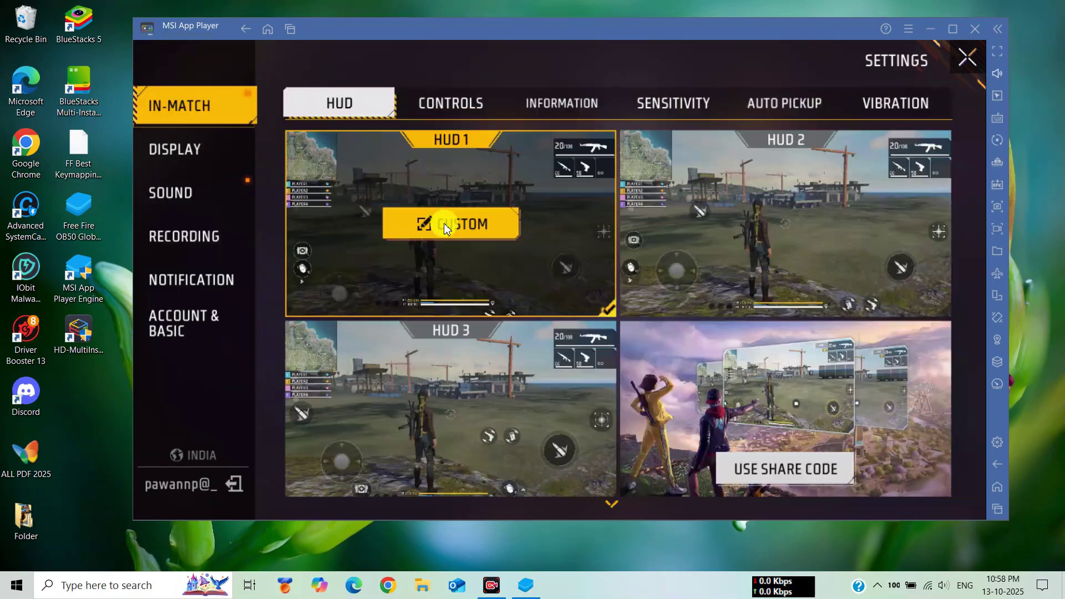
left_click(443, 223)
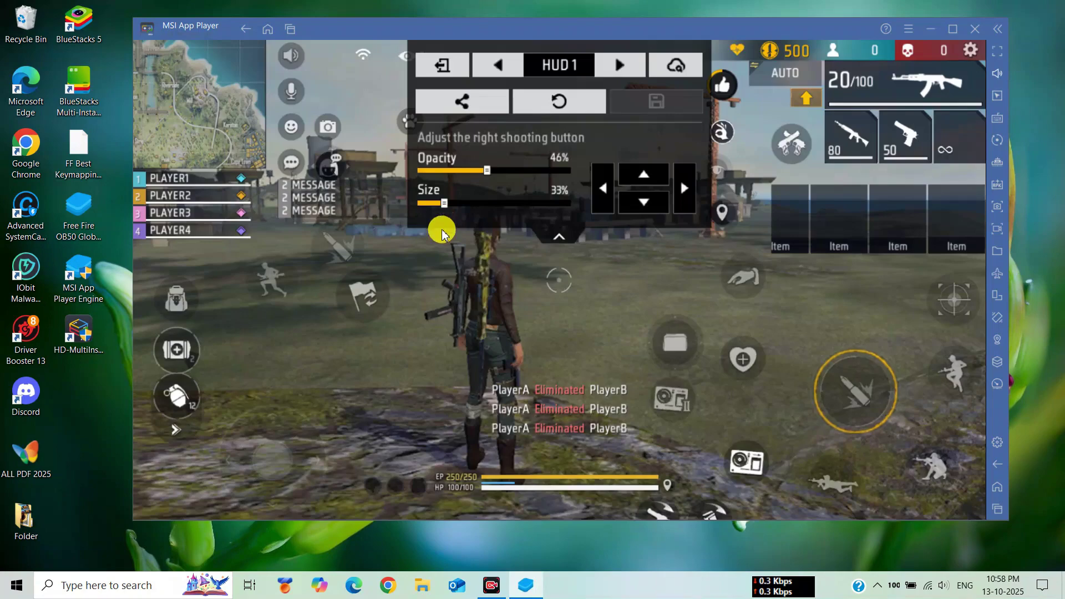
left_click(554, 237)
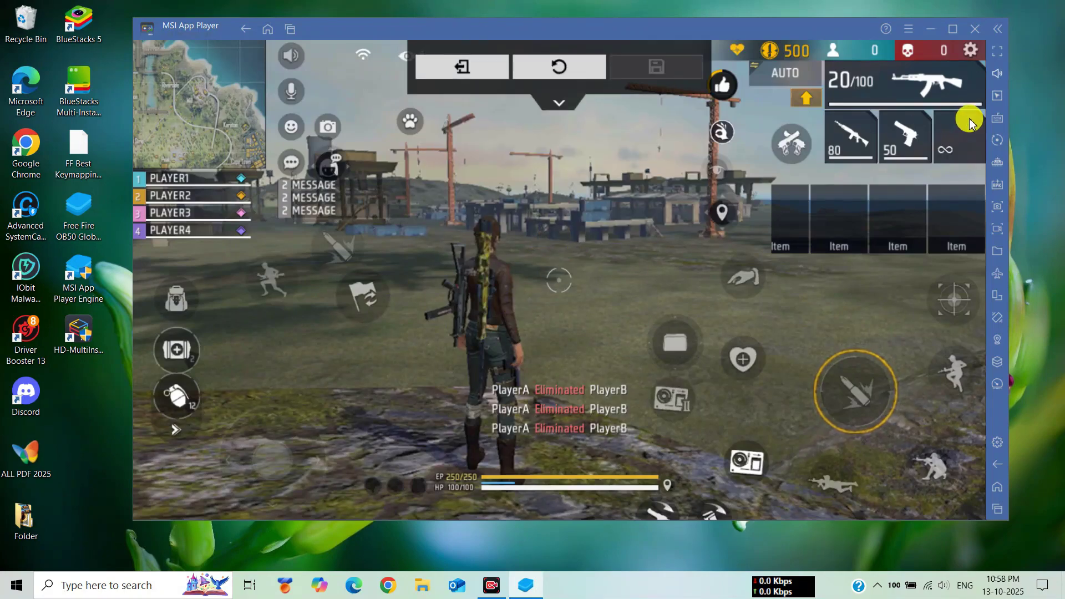
Step: Import the key mapping file FF Best Keymapping(Technology Abhyas).cfg from the Desktop into the controls editor
left_click(998, 119)
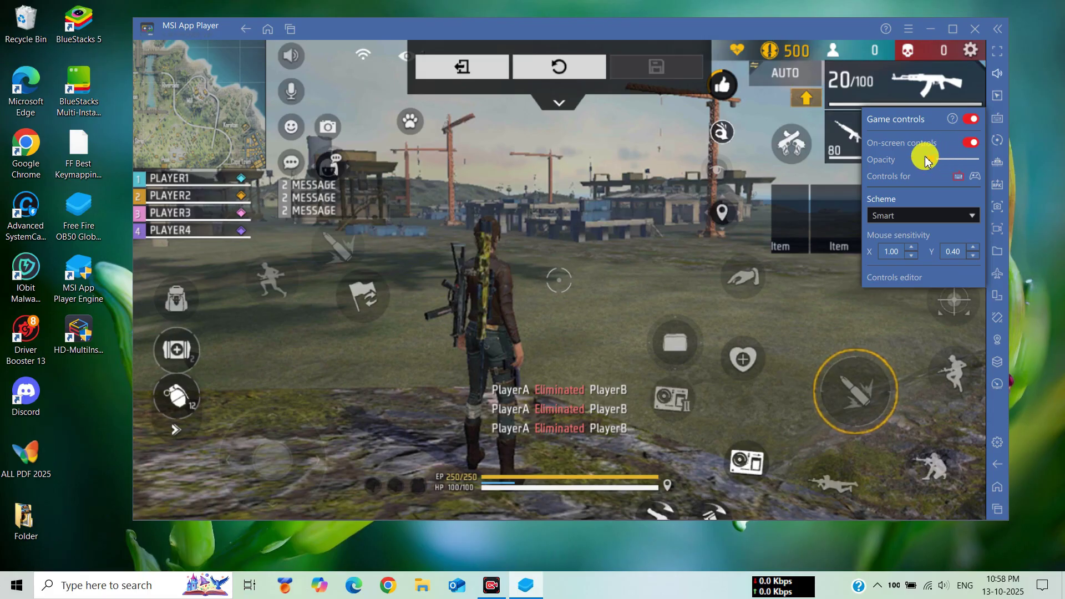
left_click(887, 280)
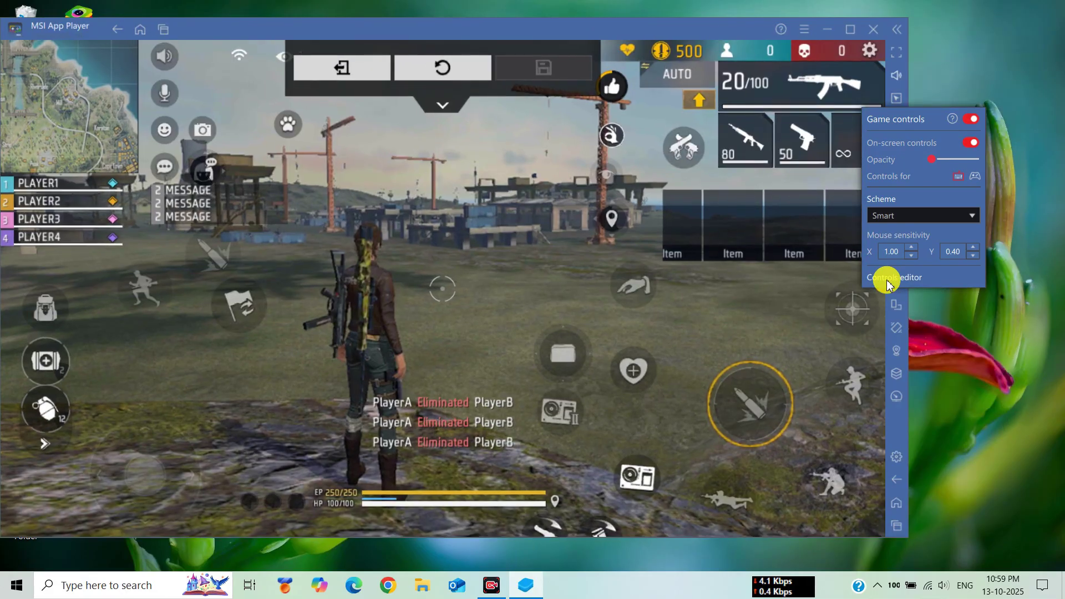
left_click(886, 280)
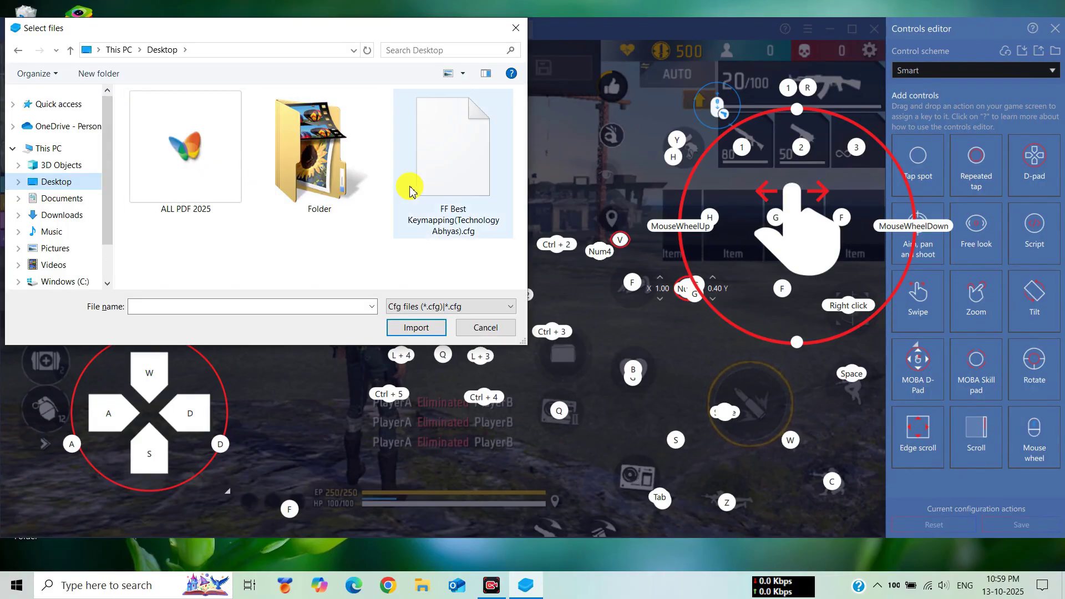
left_click(460, 240)
left_click(428, 326)
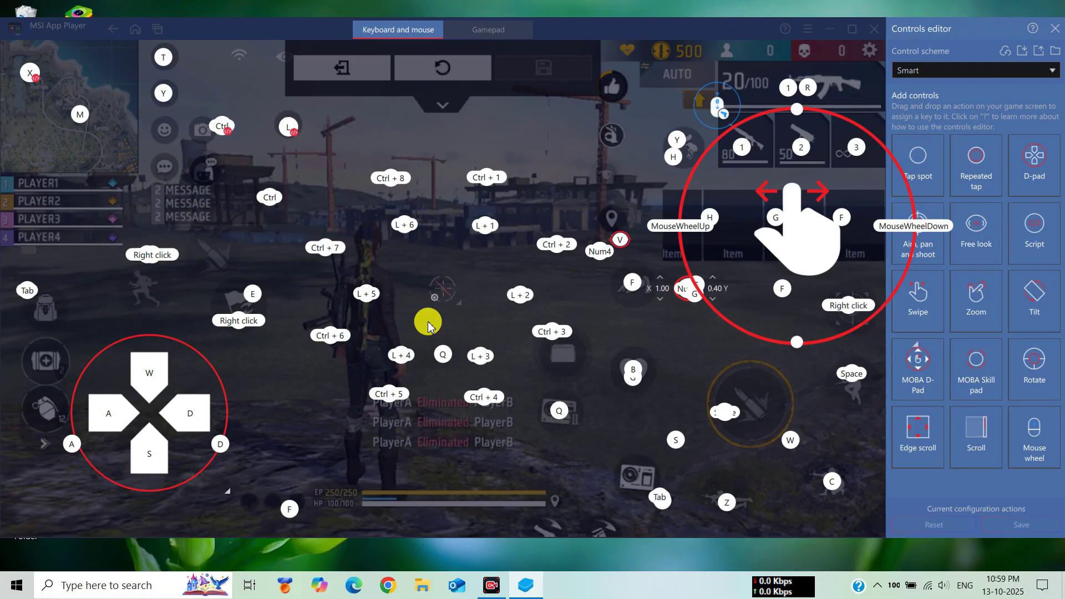